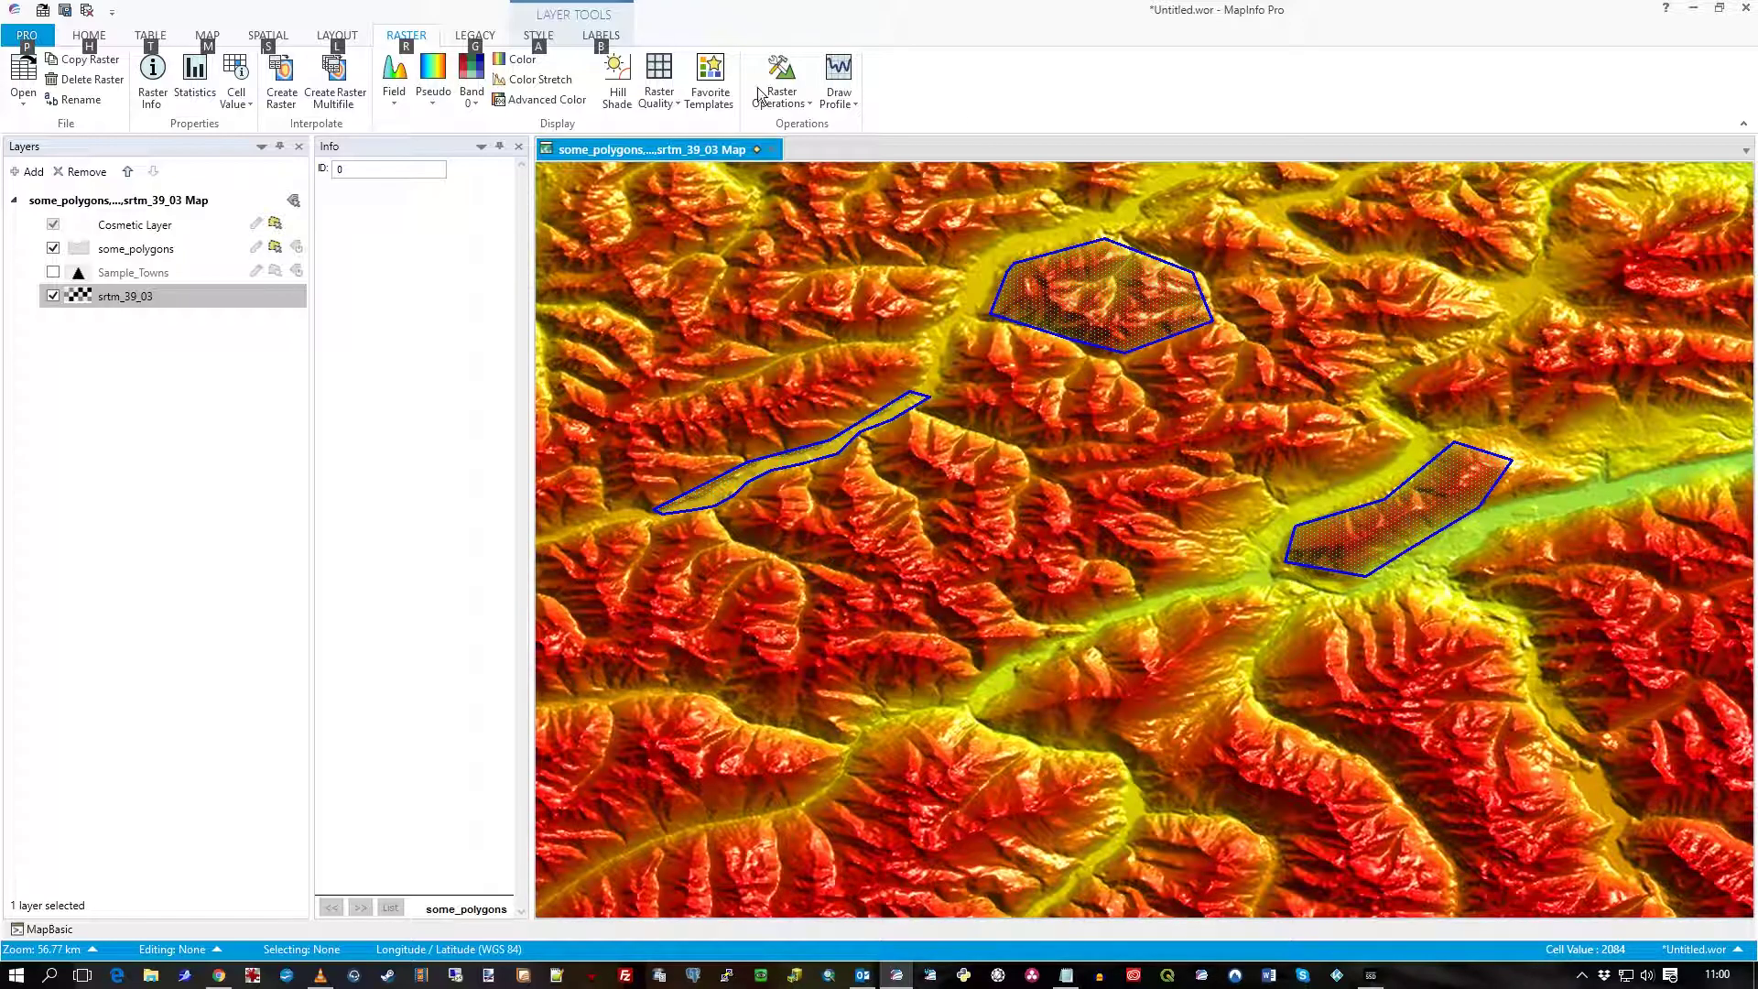
Launch the Region Stats tool from Raster Operations.
key(alt)
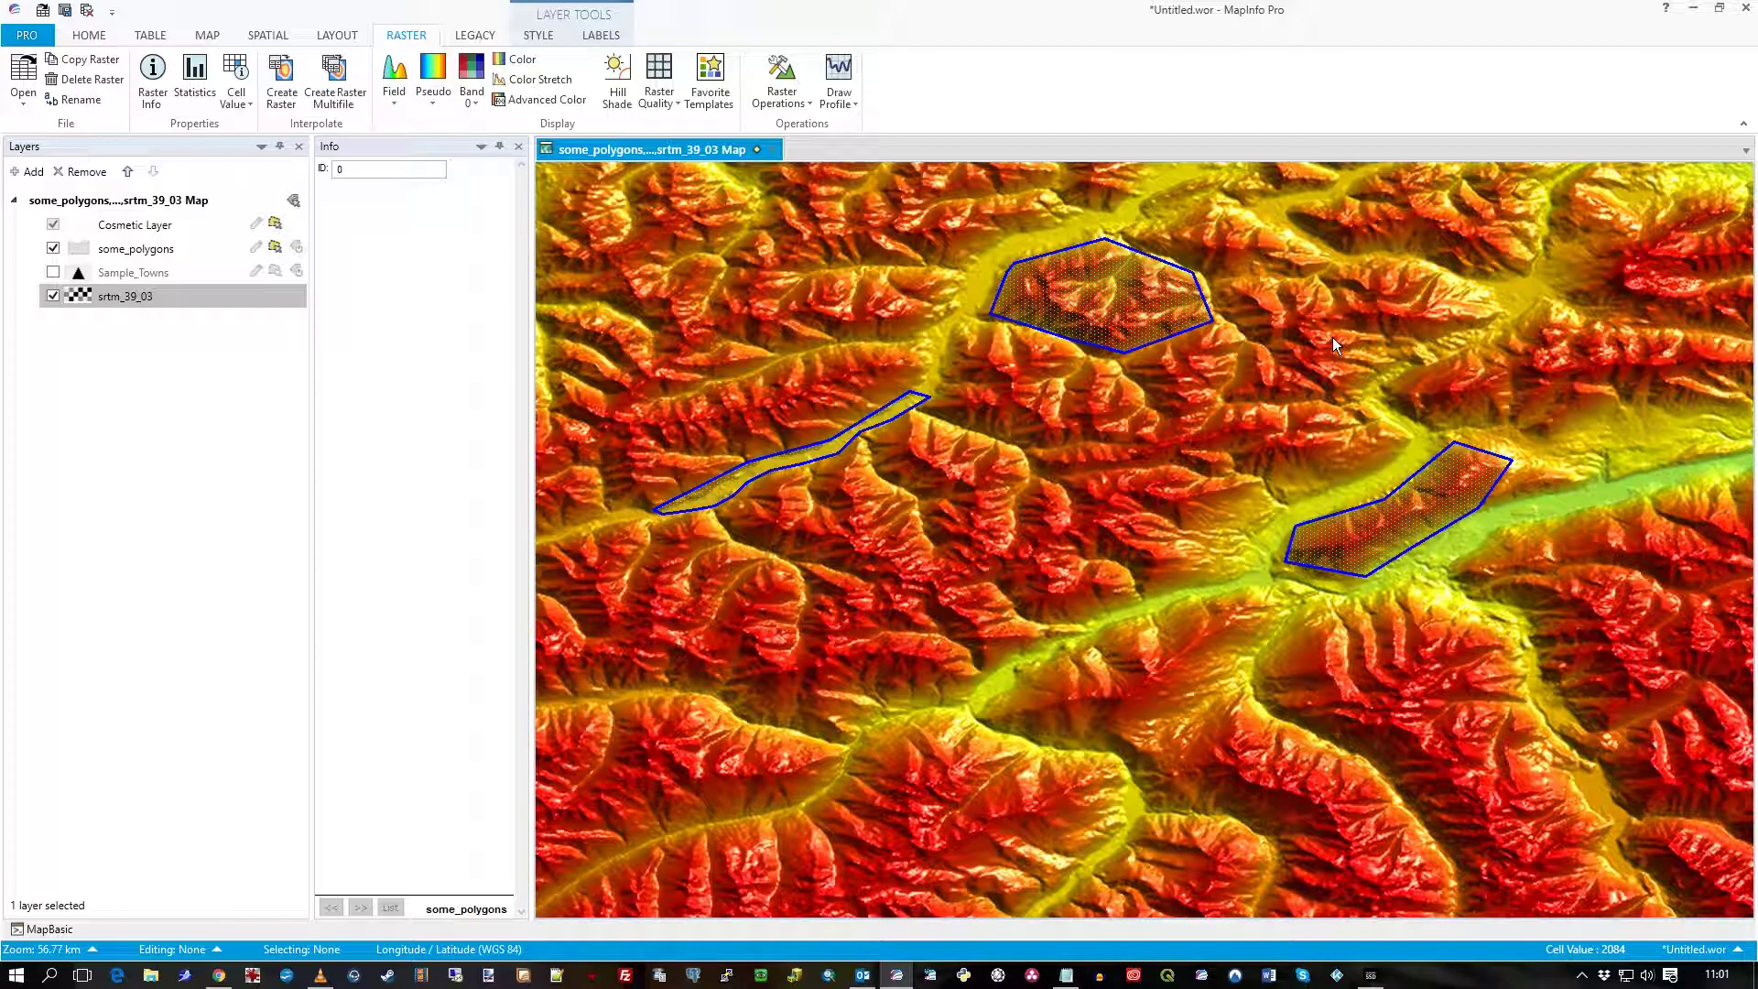
click(809, 108)
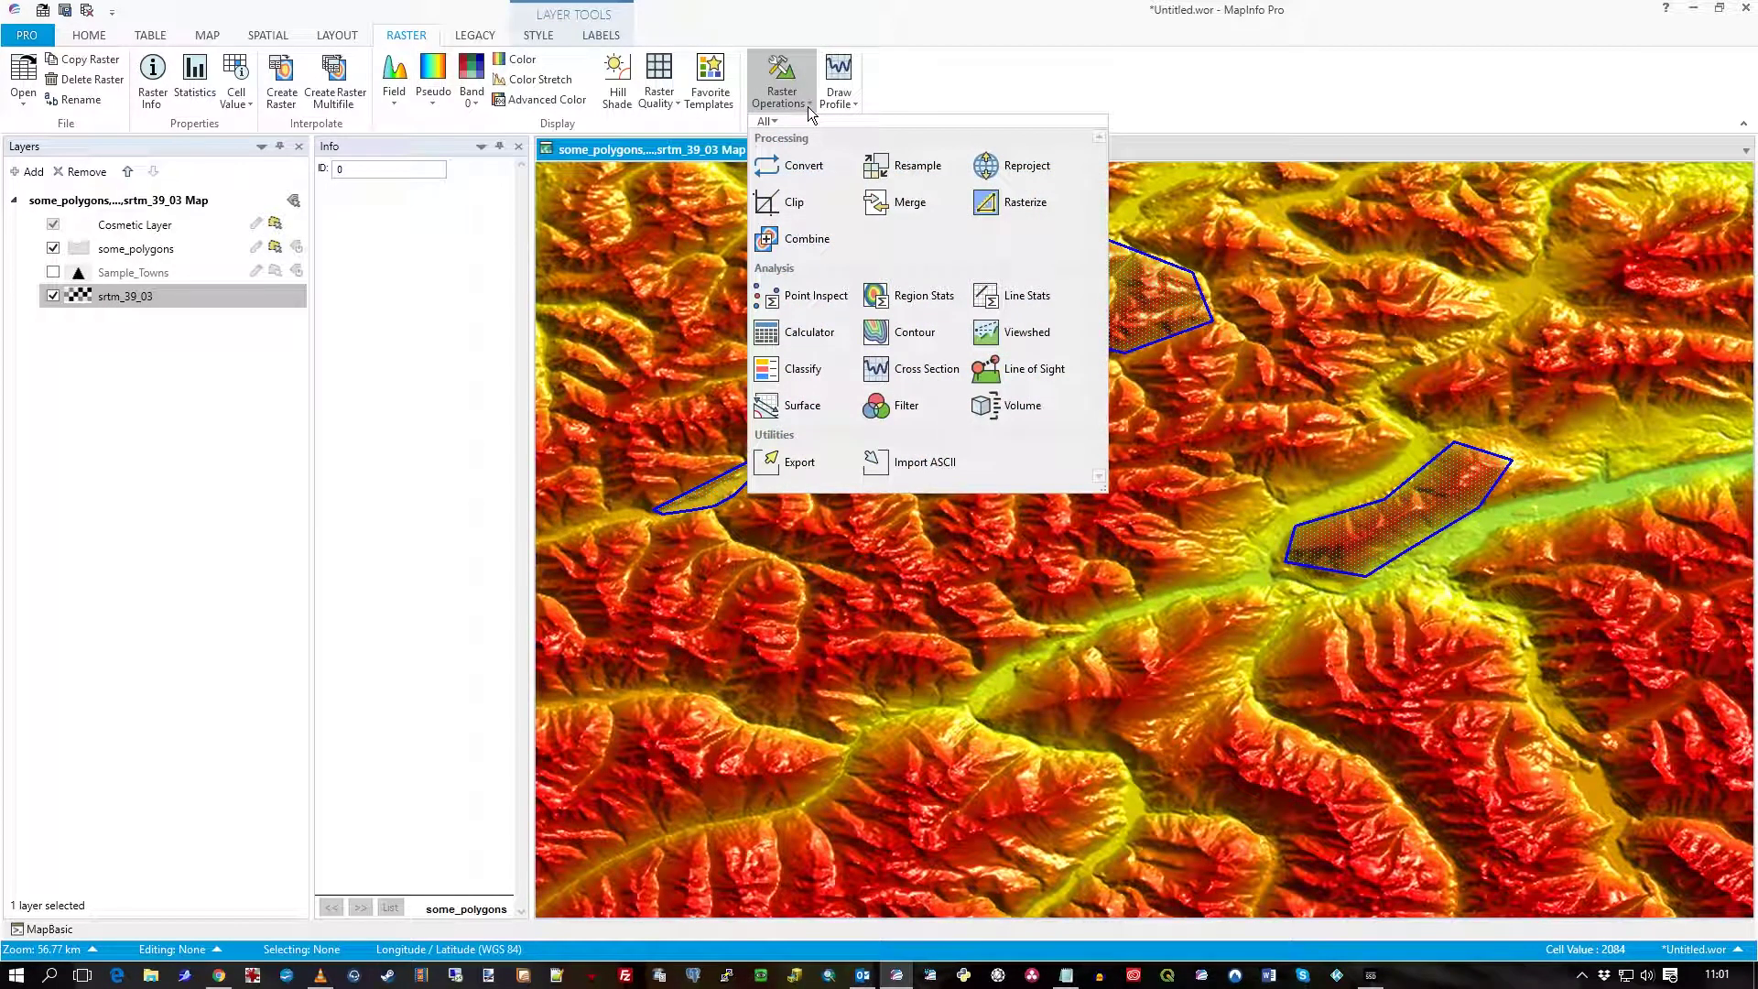
click(933, 306)
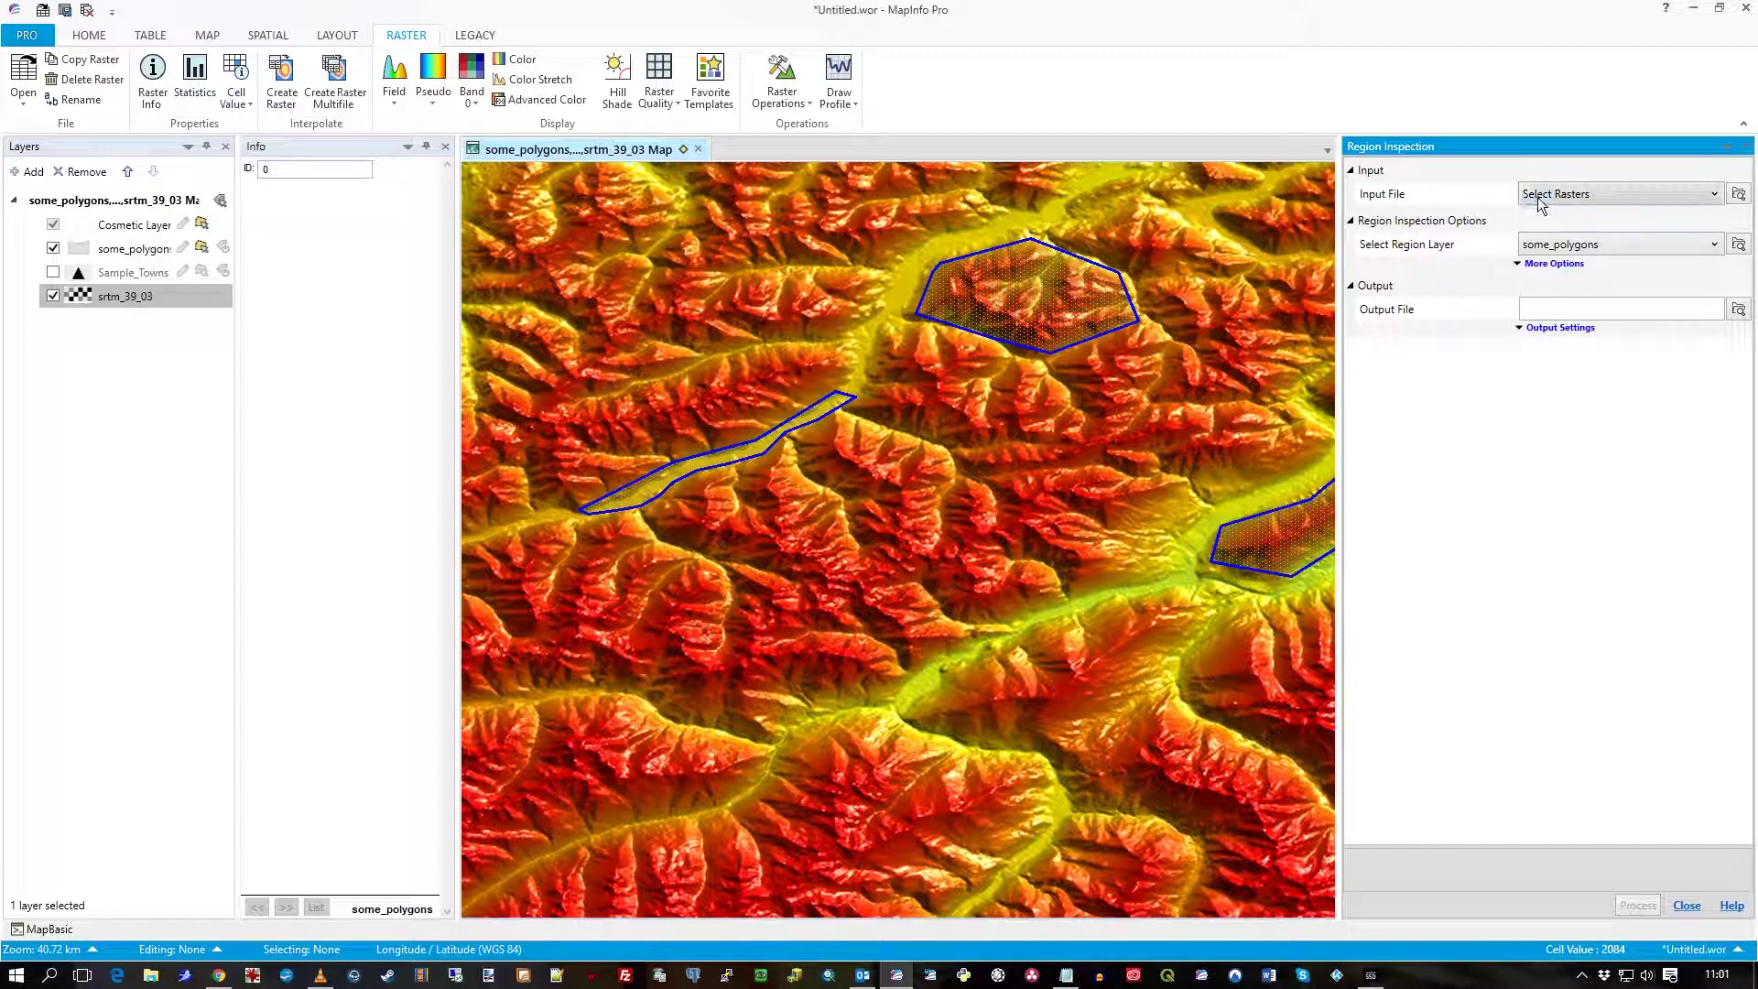
Select srtm_39_03 as the input raster and keep some_polygons as the region layer.
click(1541, 194)
click(1531, 235)
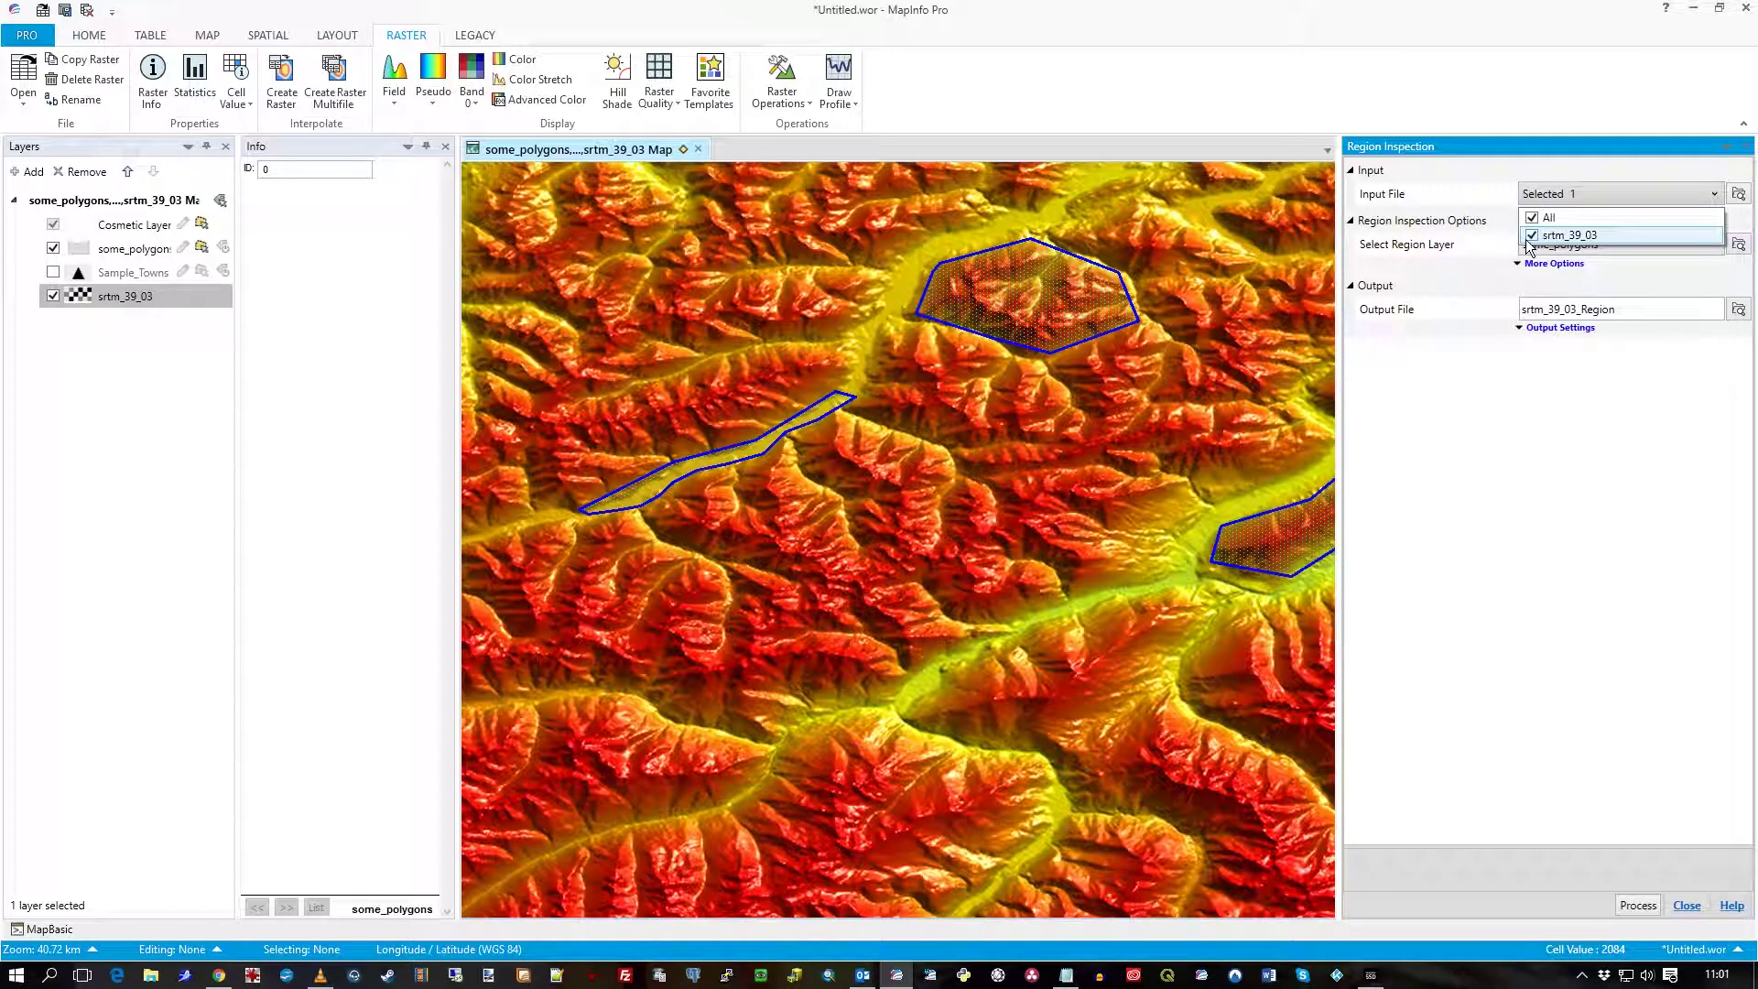
click(1496, 201)
click(1577, 245)
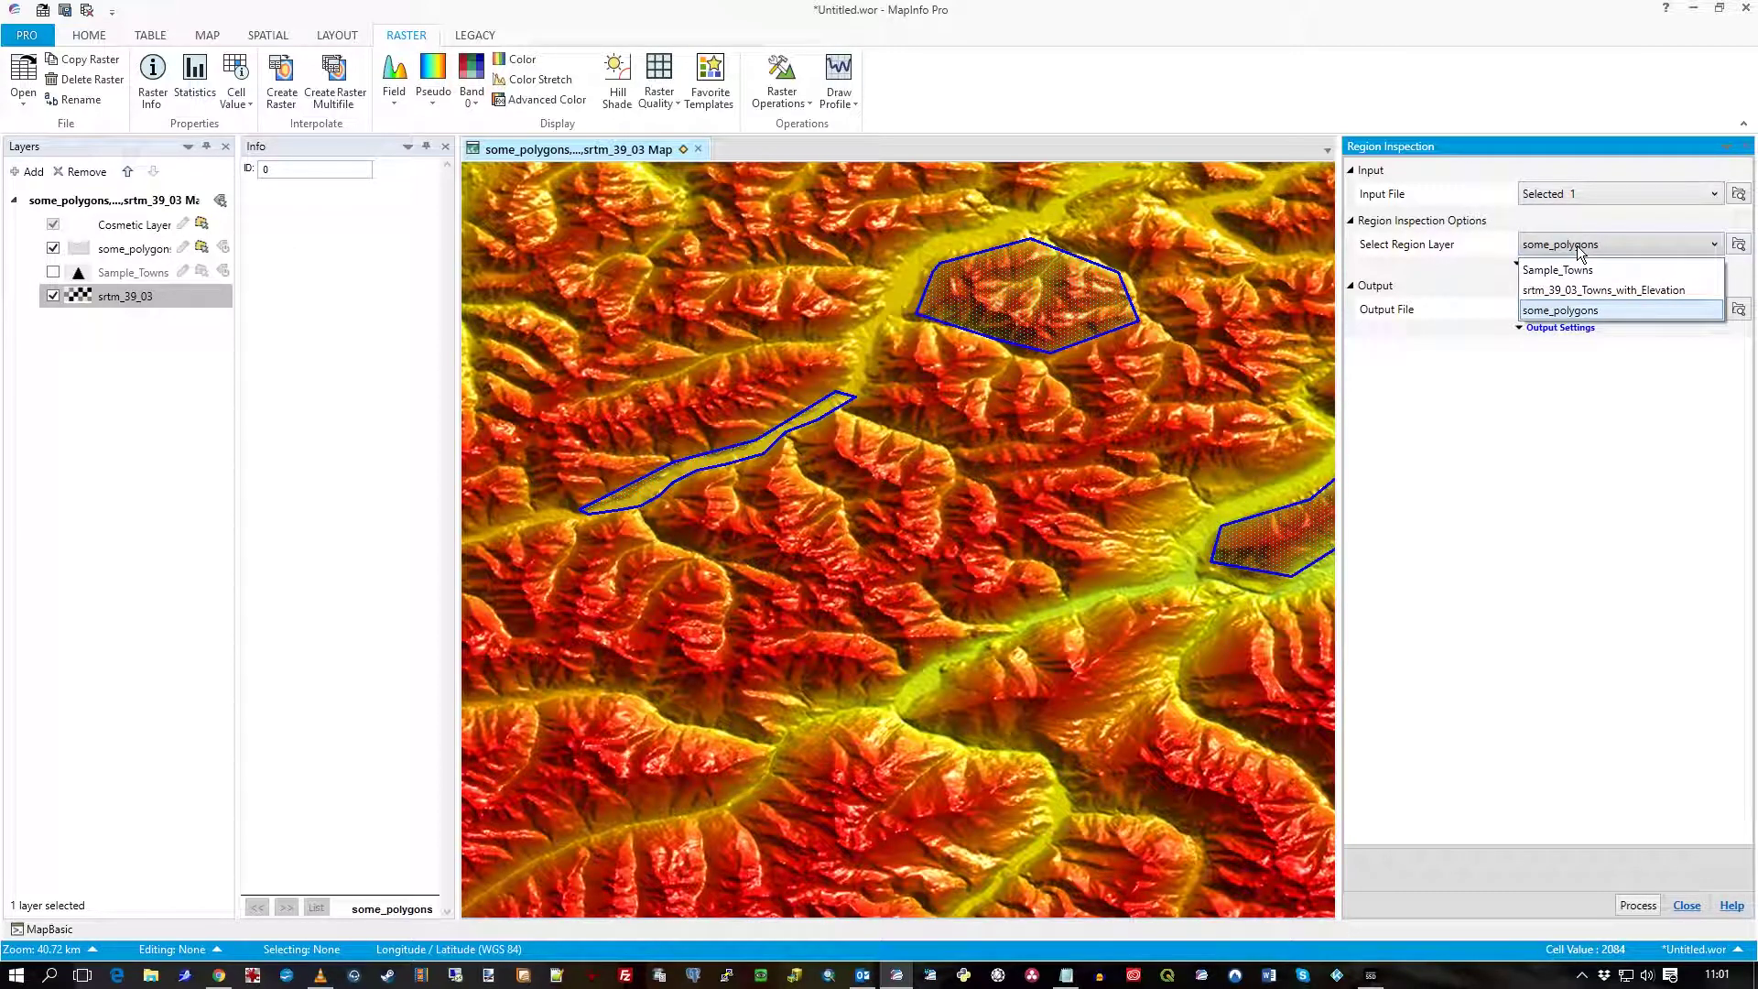
click(1576, 245)
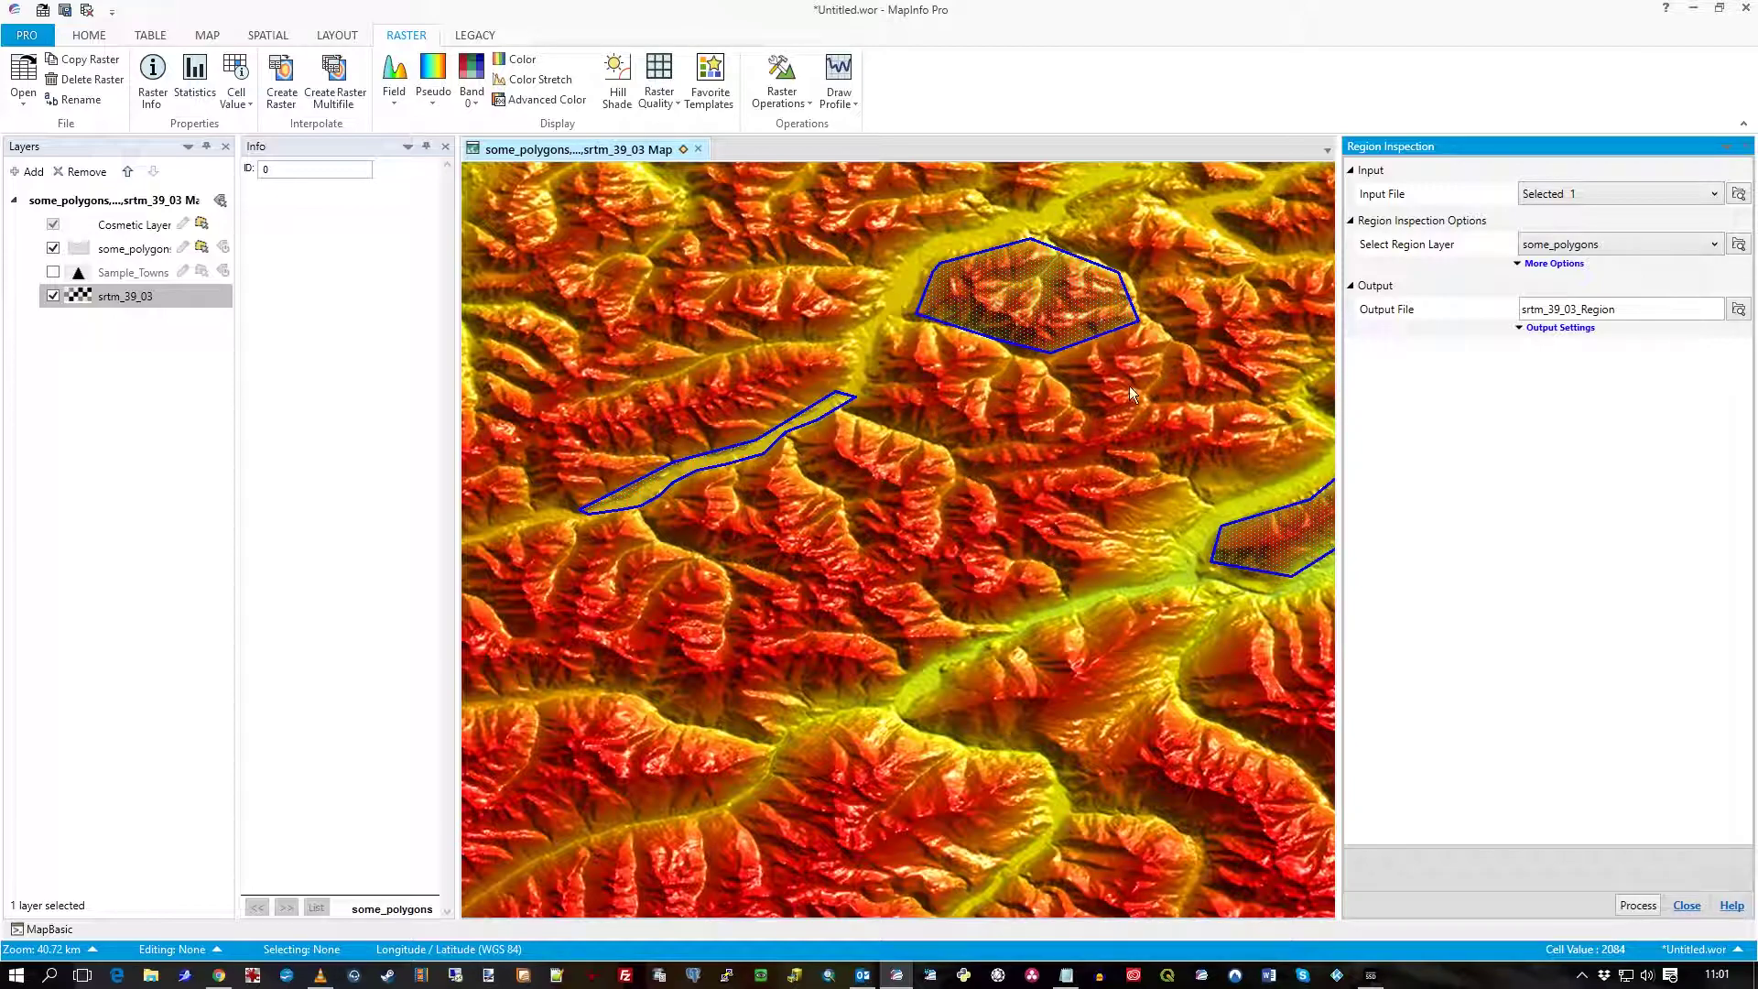
Untick Coefficient of variation and Range under More Options, and review the srtm_39_03_Region output settings.
click(1557, 263)
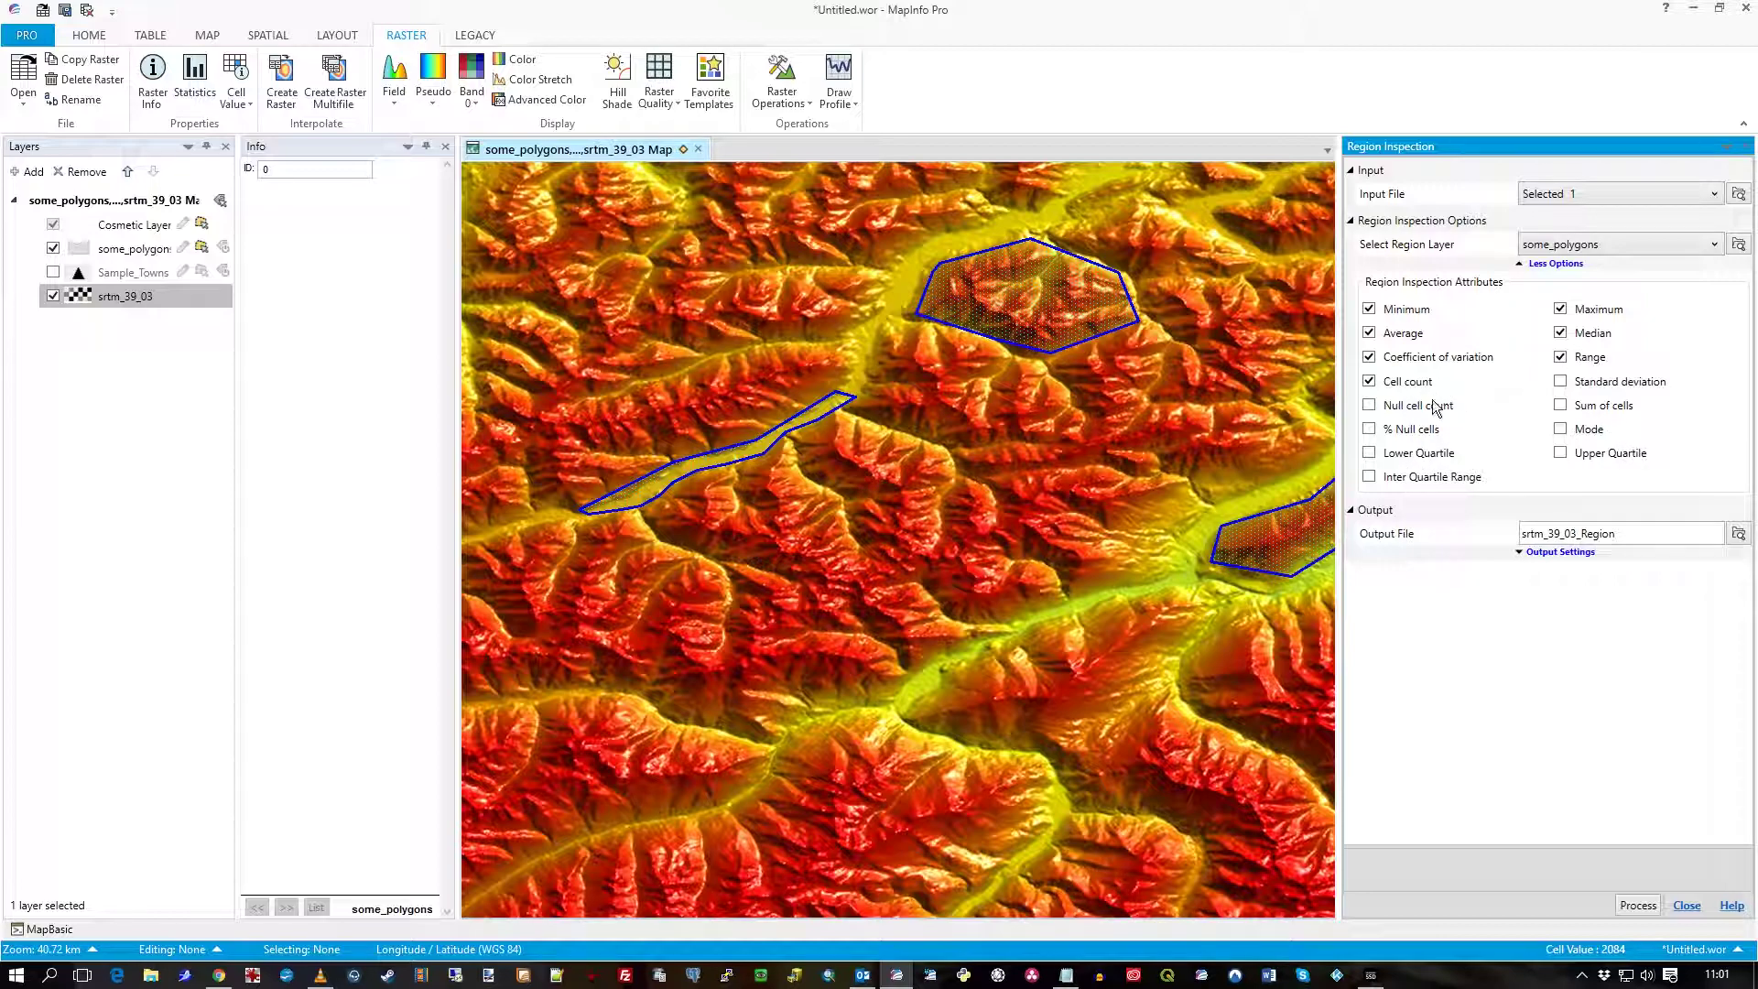
click(1370, 357)
click(1560, 357)
click(1625, 533)
click(1560, 553)
Process the statistics, close the Tasks window and panel, check the Min column, then return to Map.
click(1640, 904)
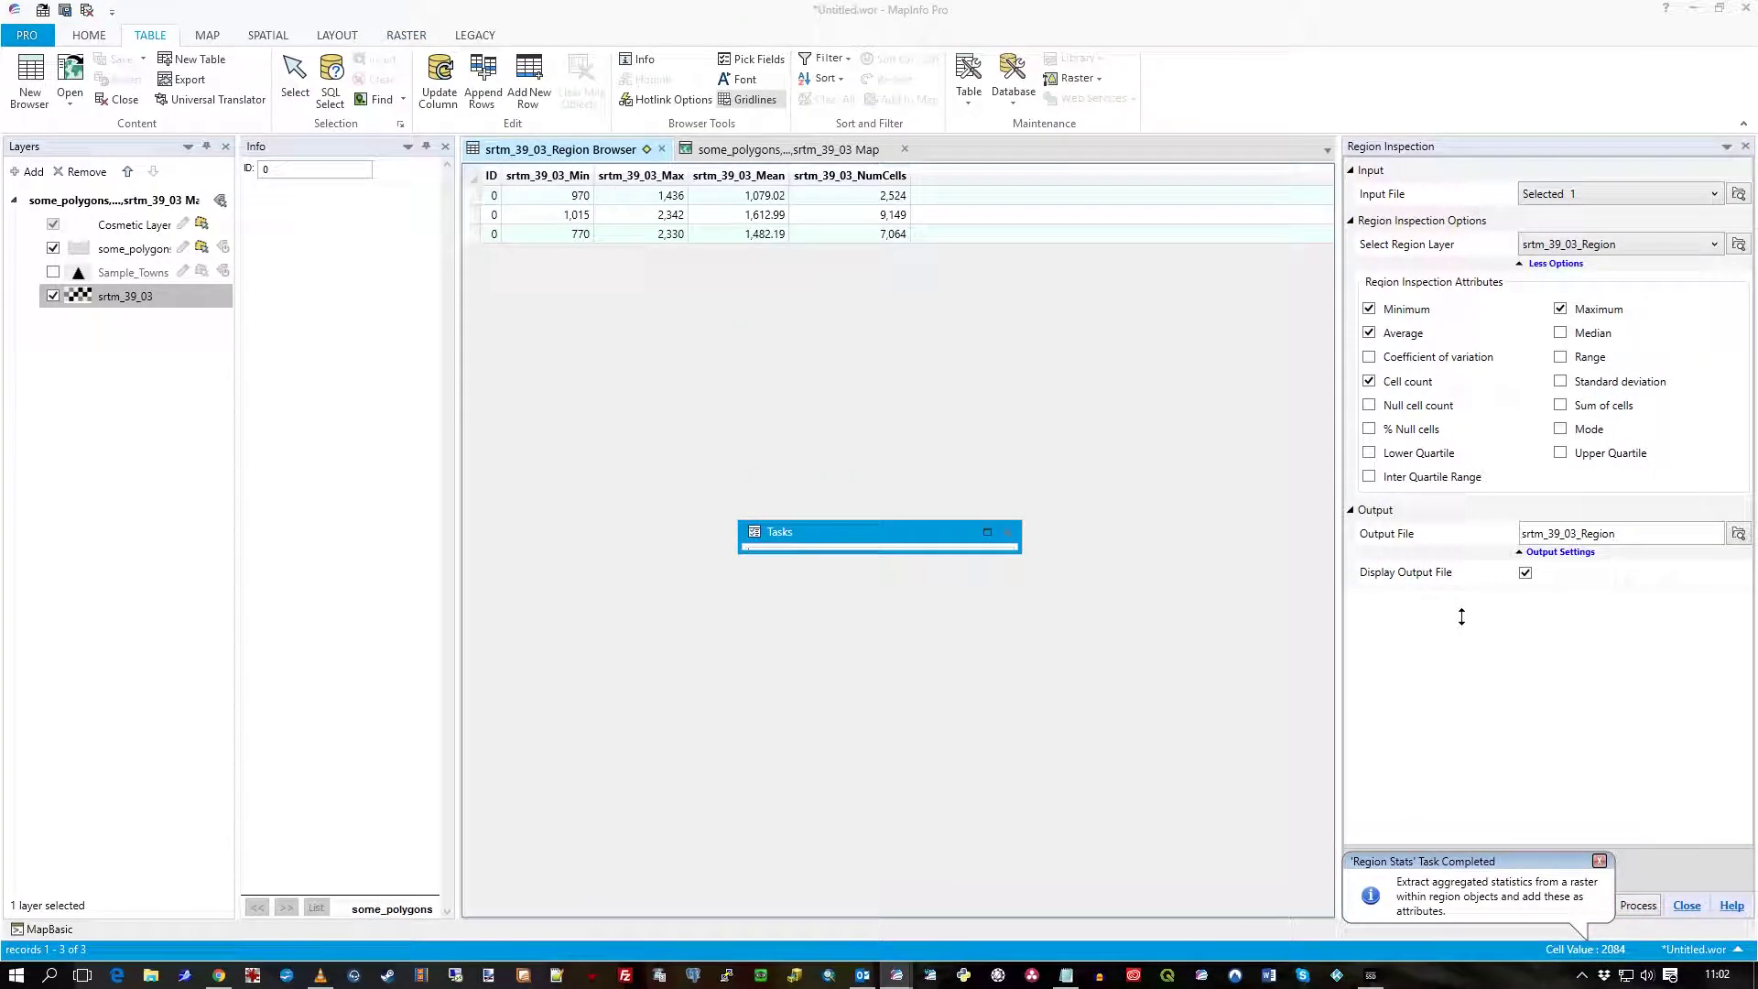
drag(905, 350, 1524, 628)
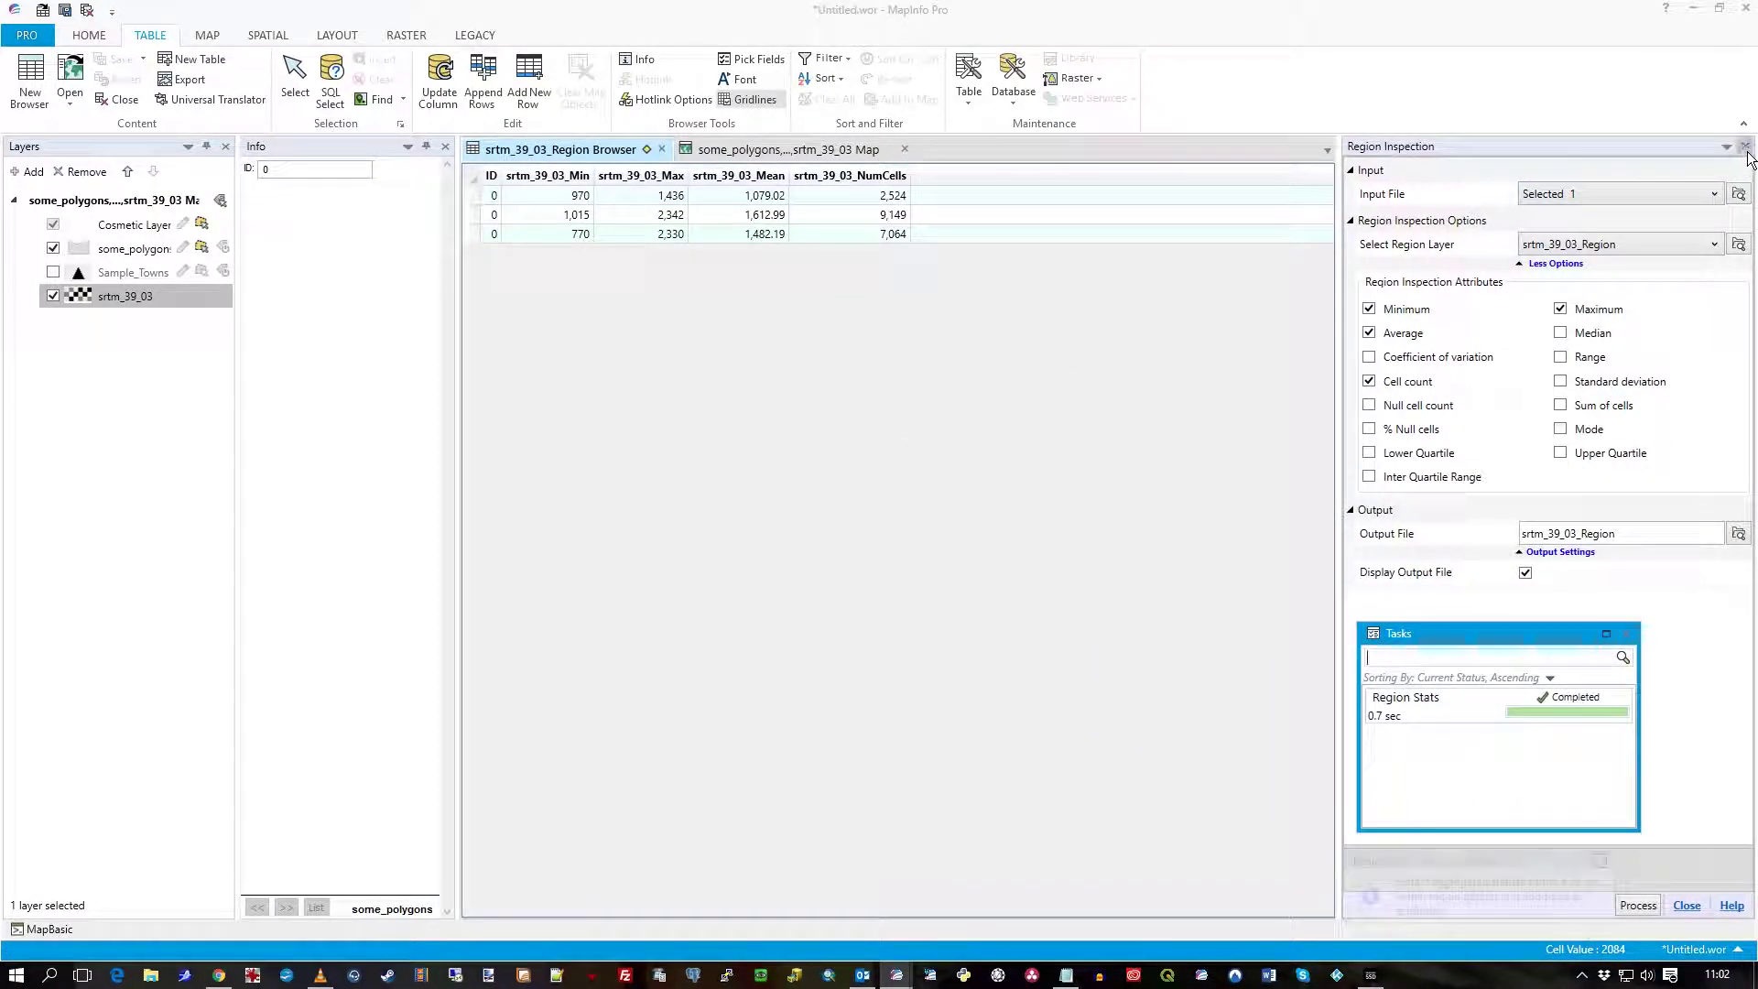
click(1687, 905)
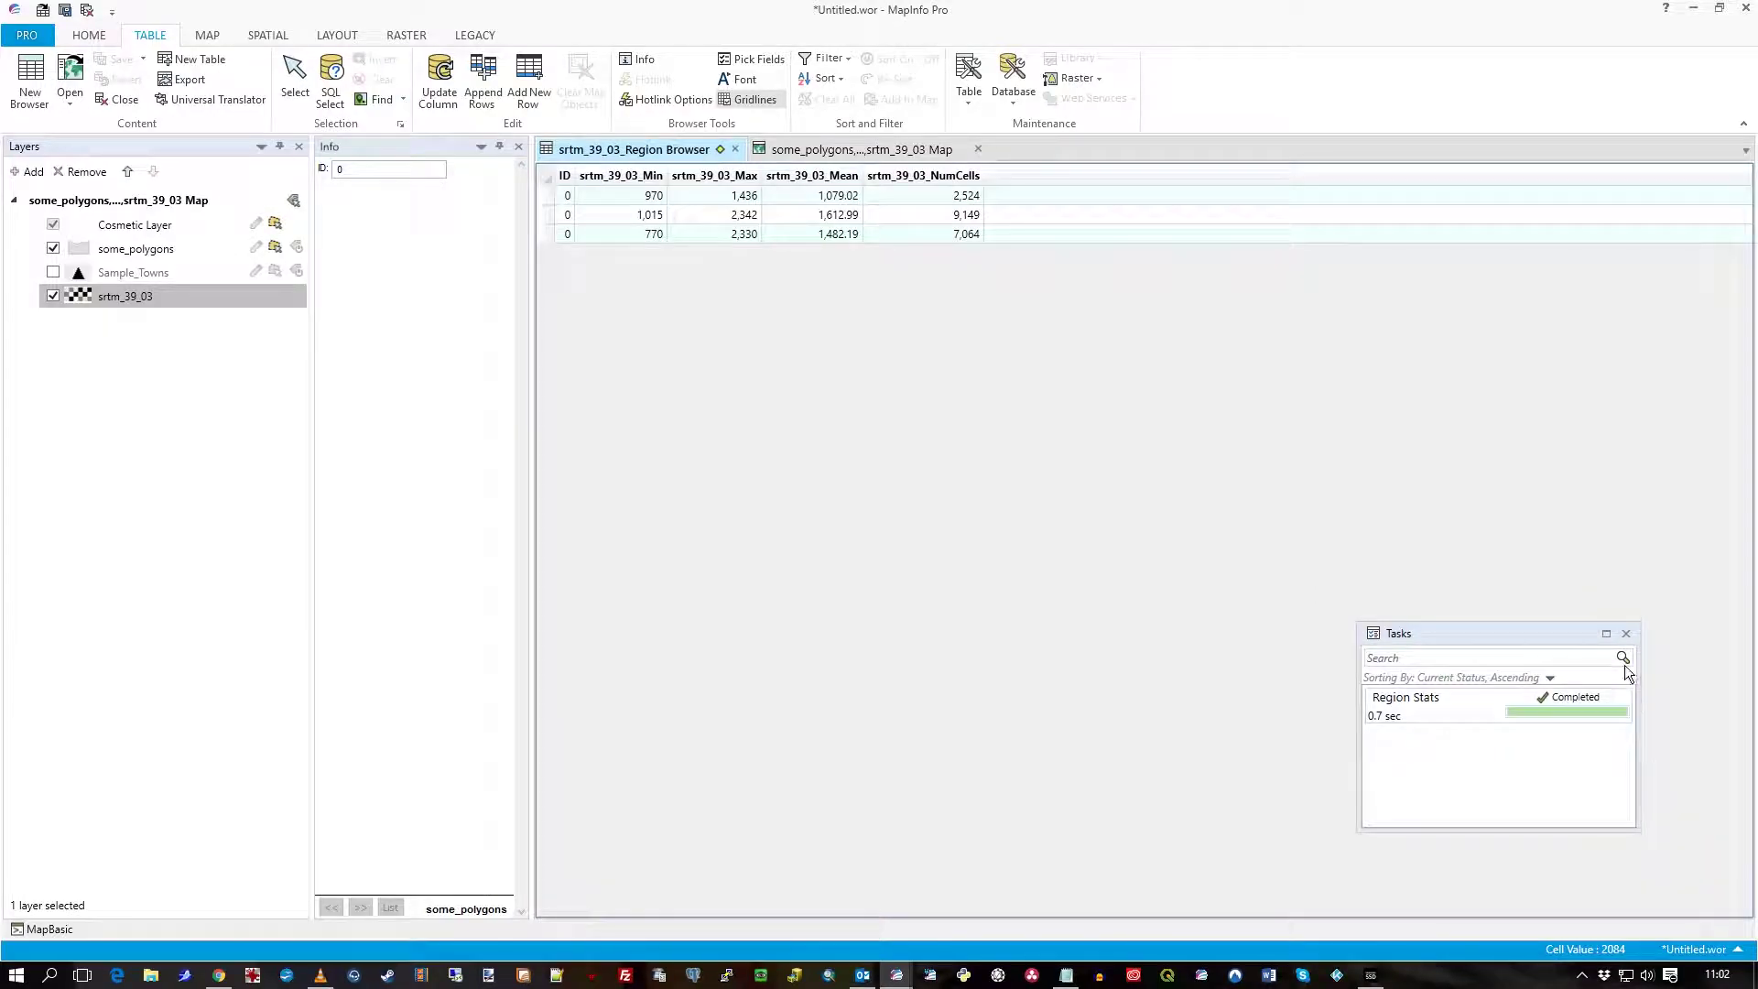
click(1626, 632)
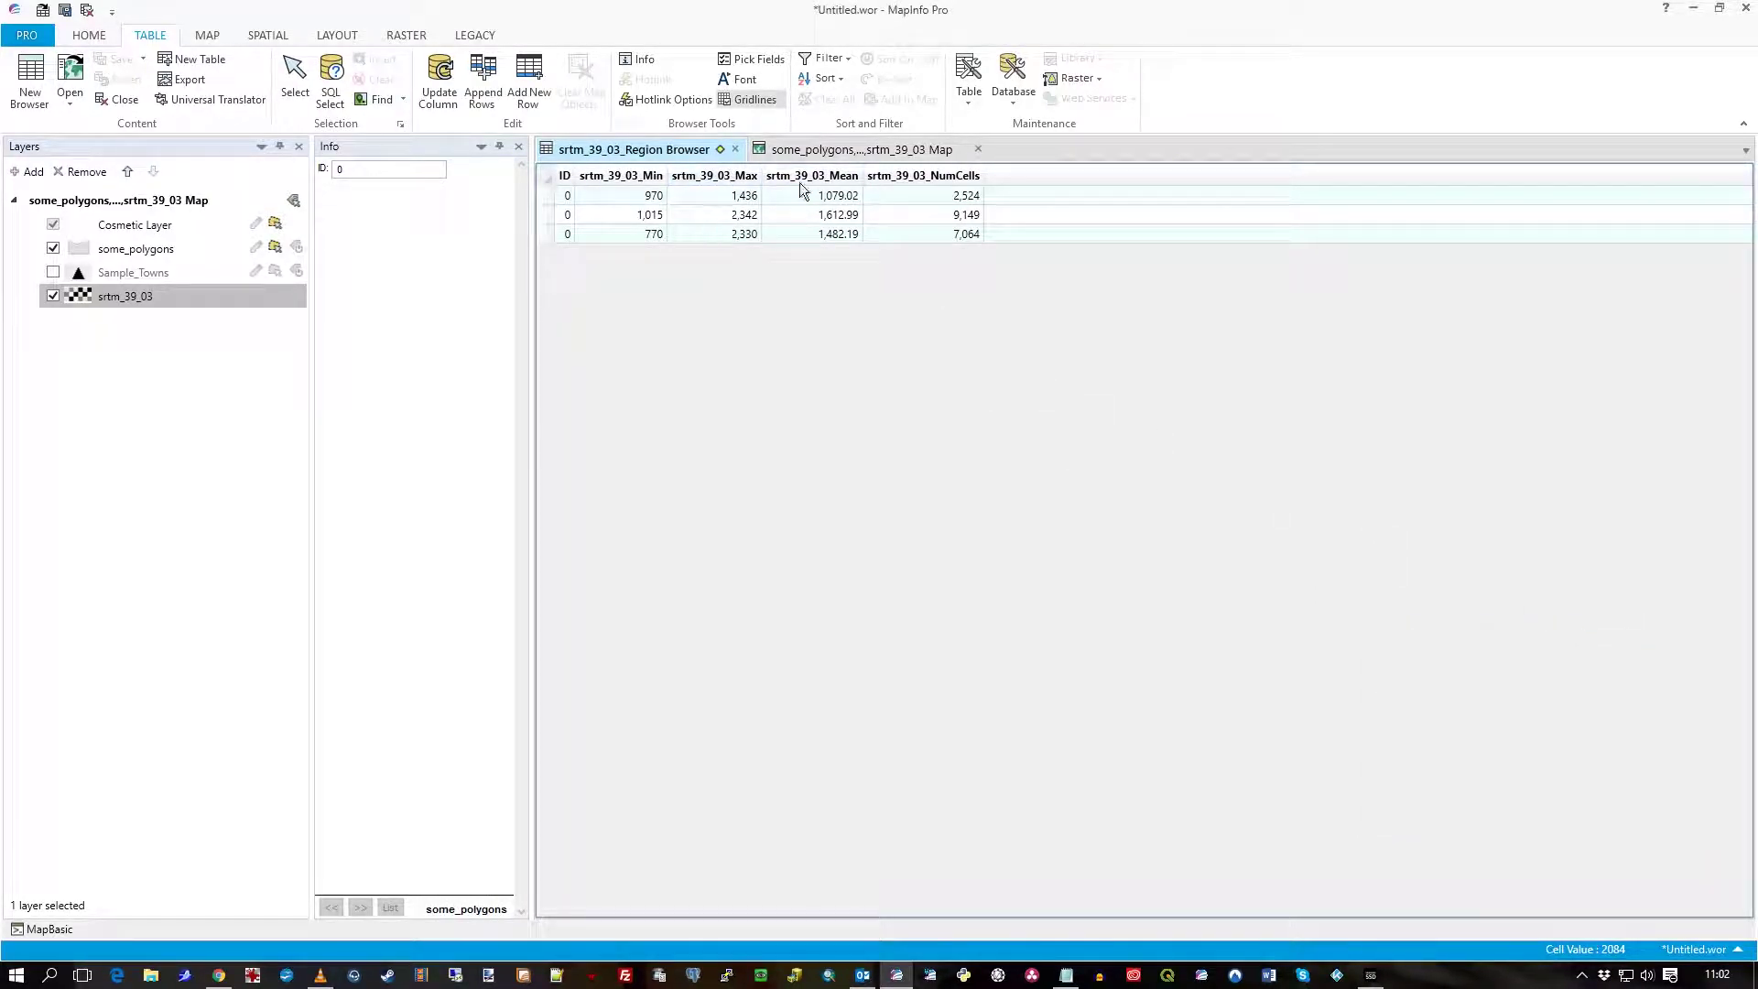
click(654, 175)
click(877, 152)
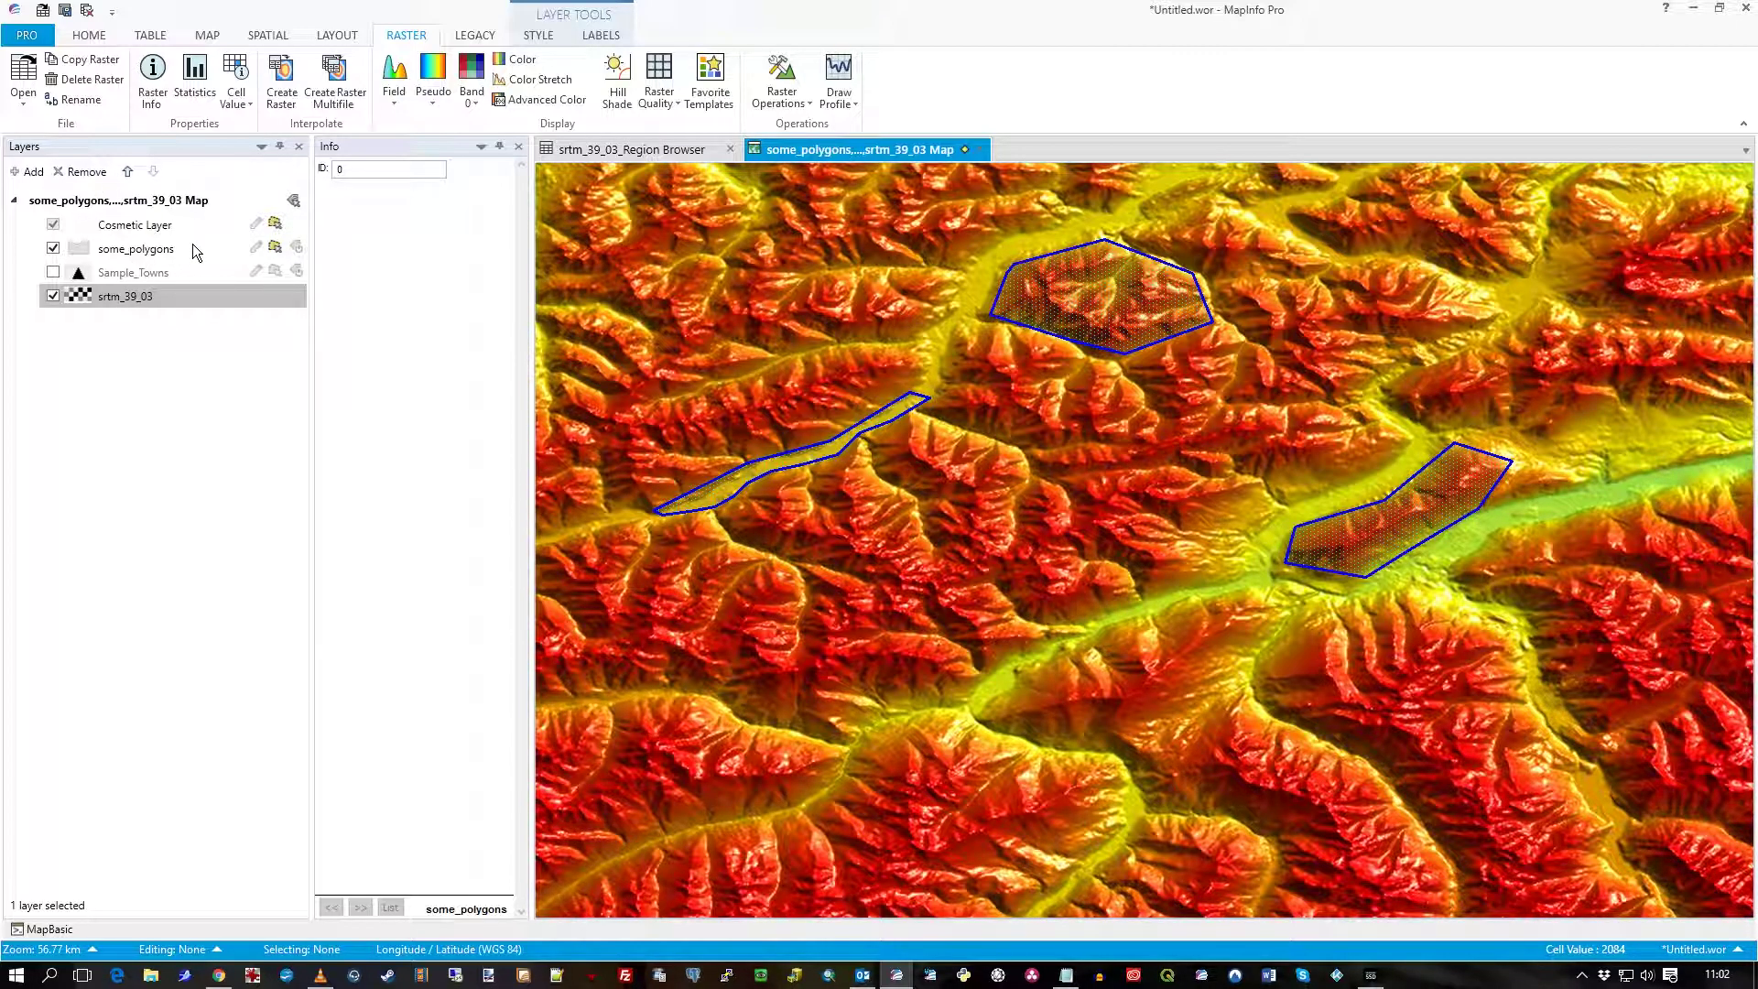
Add the srtm_39_03_Region layer to the map and hide some_polygons.
click(35, 173)
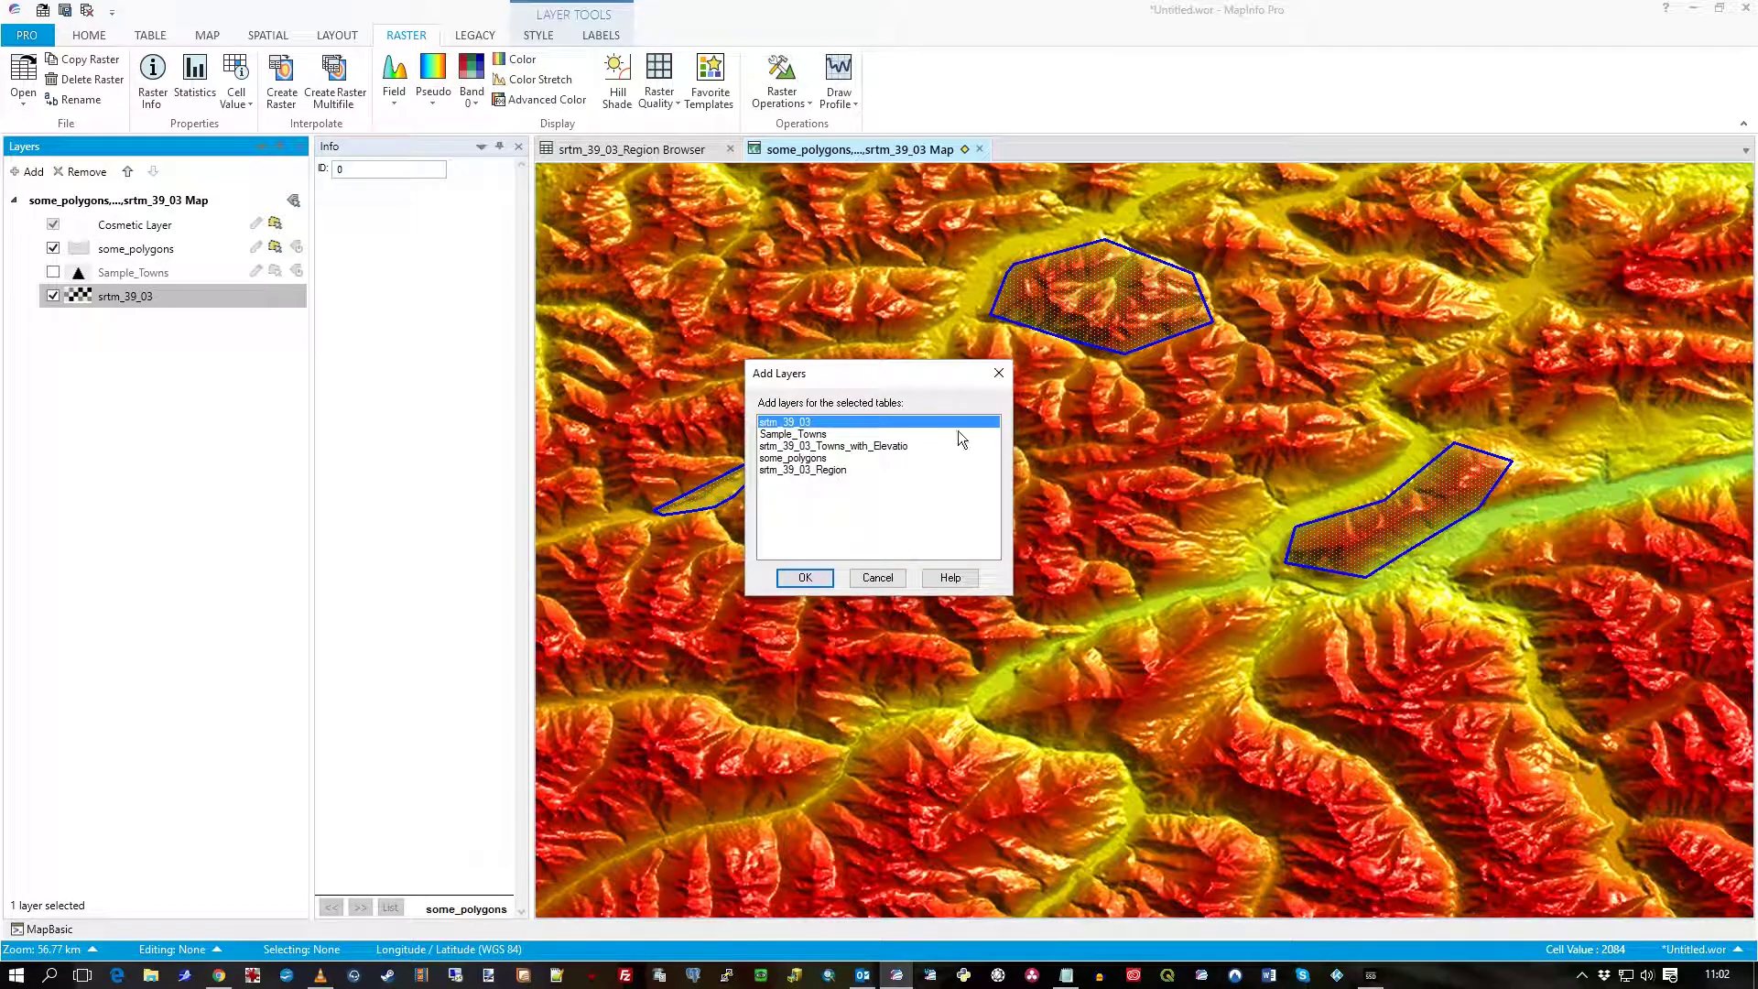
click(851, 470)
click(805, 577)
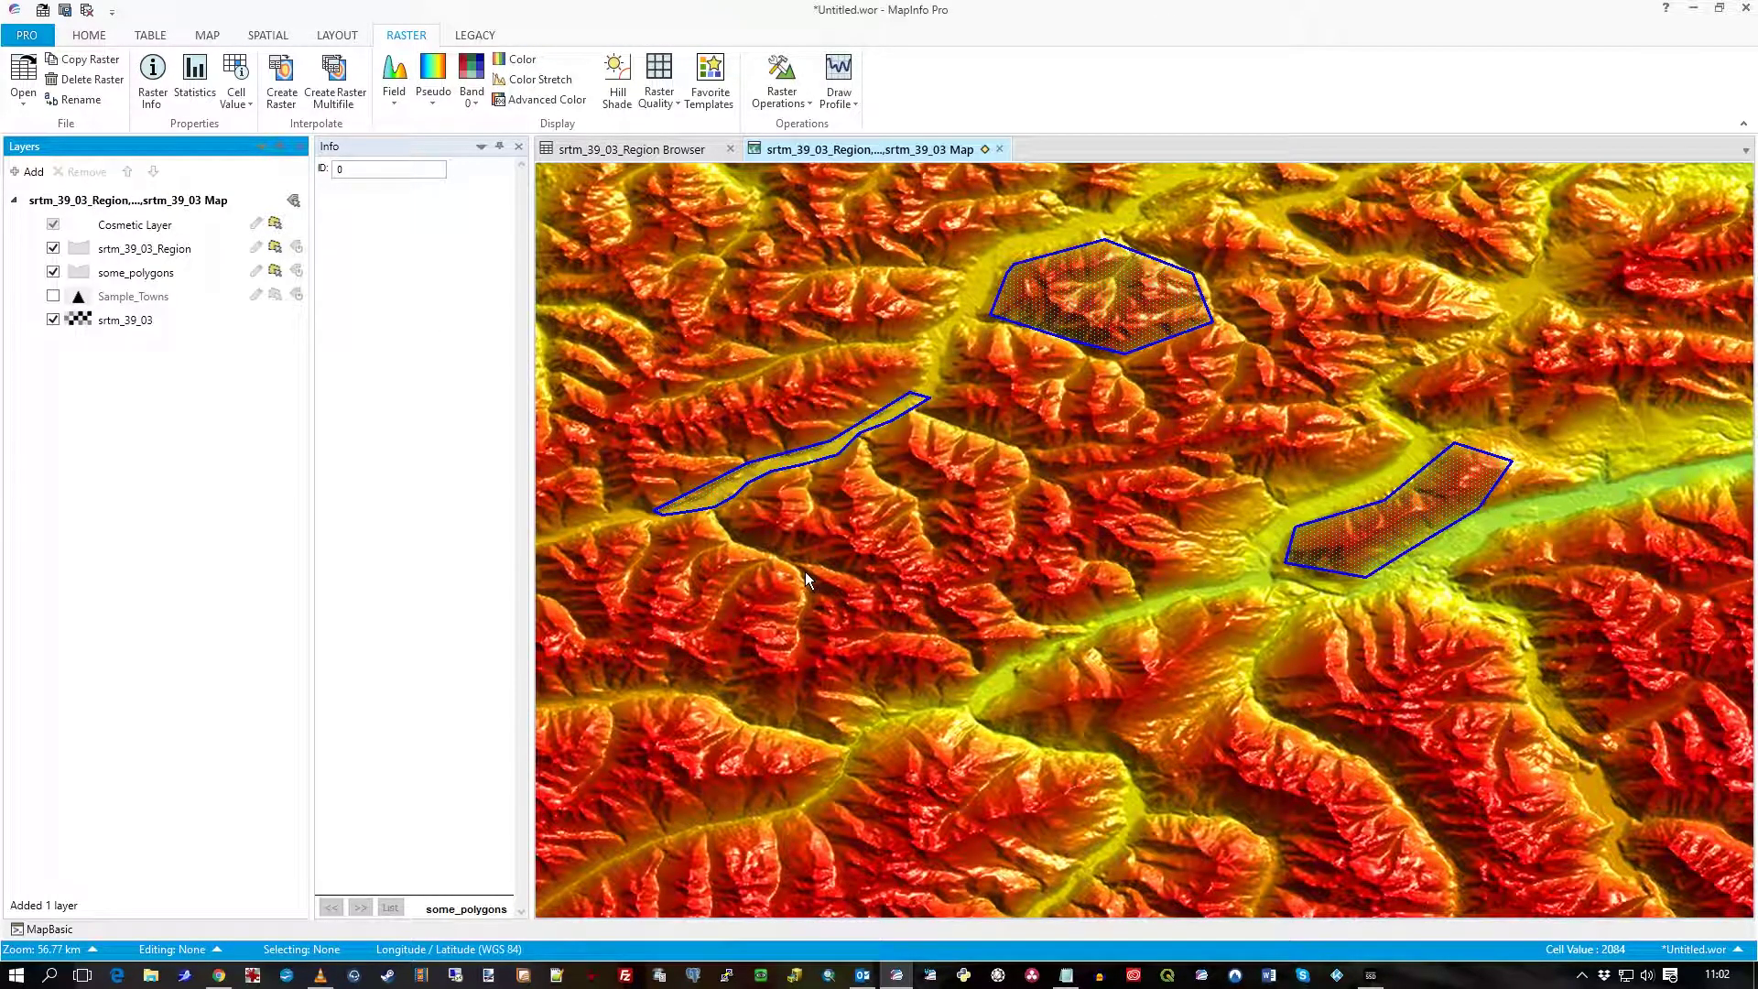
click(53, 271)
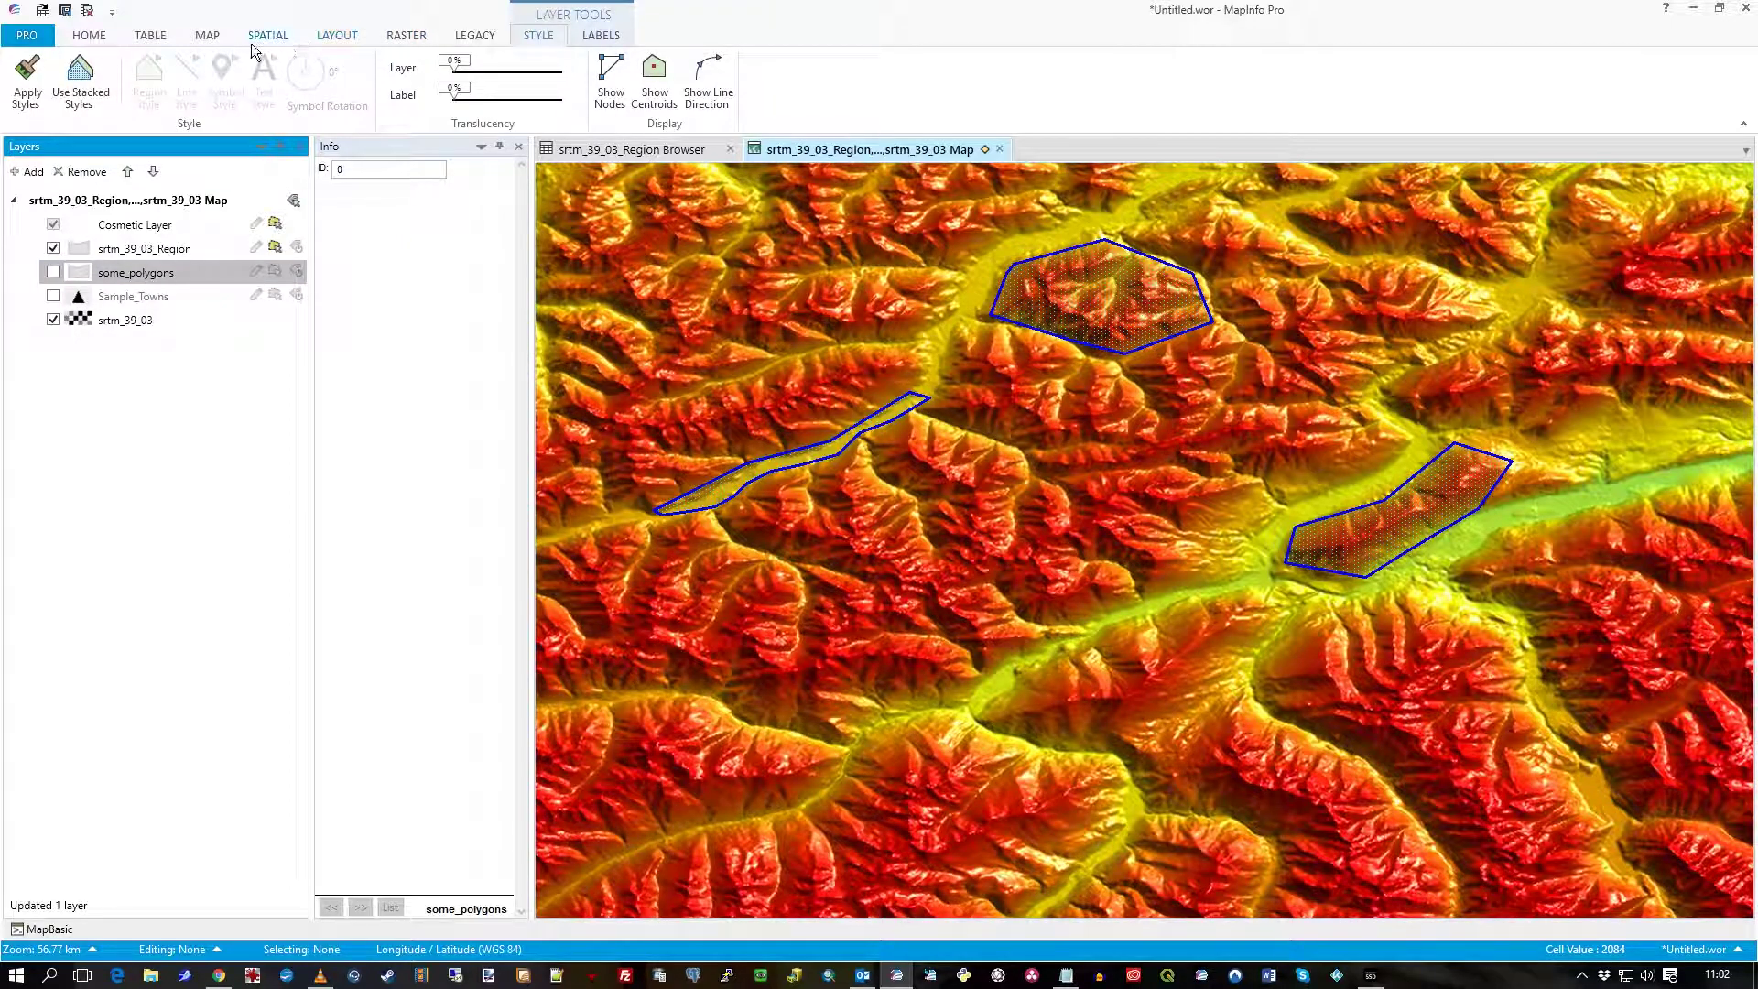
Use the Info tool to inspect each polygon's statistics, e.g. Min 970, Max 1,436, NumCells 2,524.
click(206, 35)
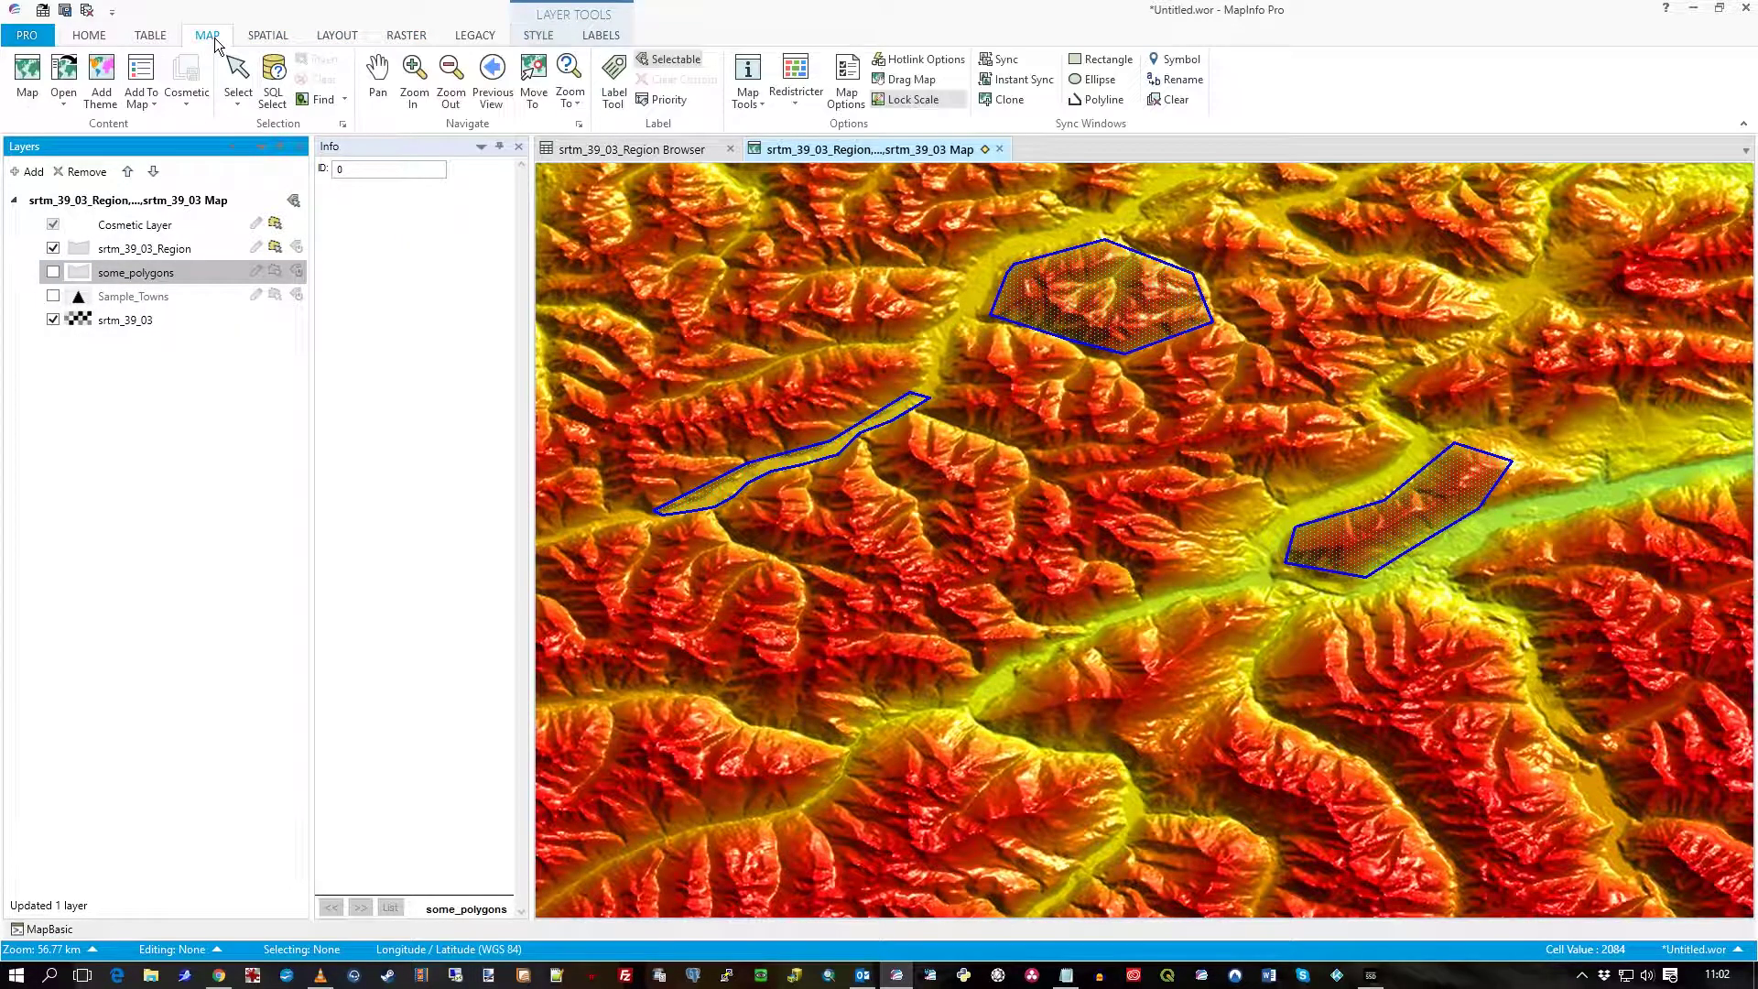
click(749, 101)
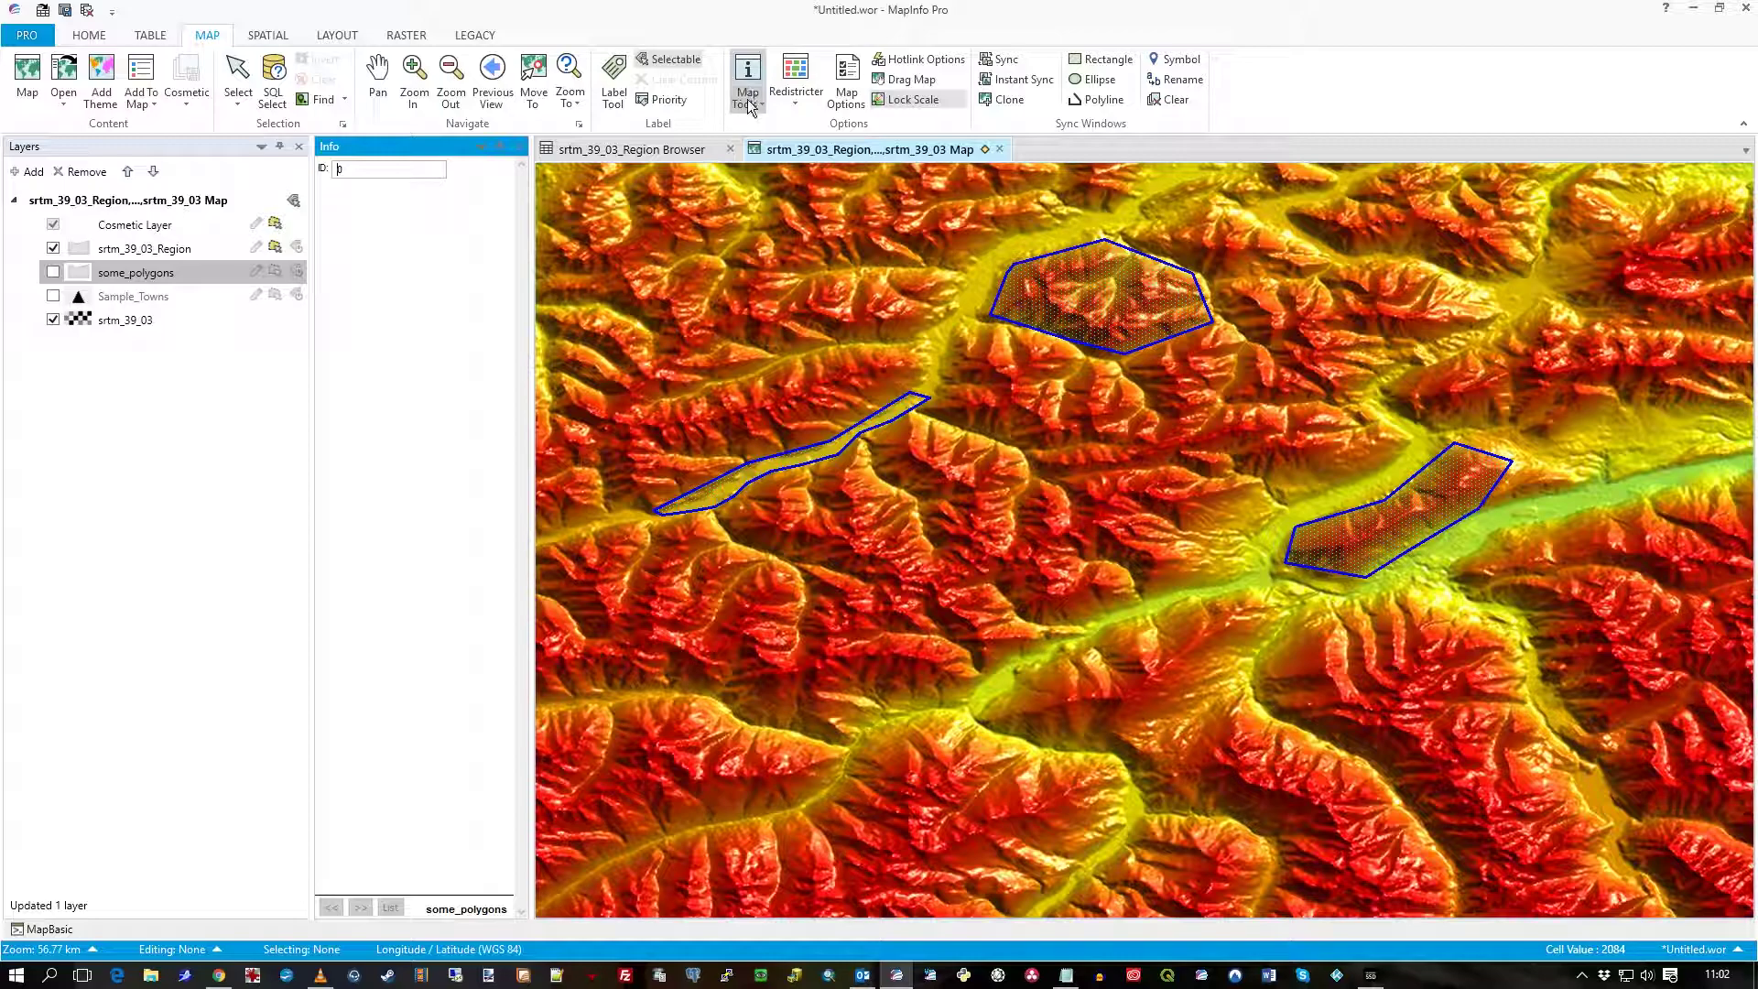
click(1027, 293)
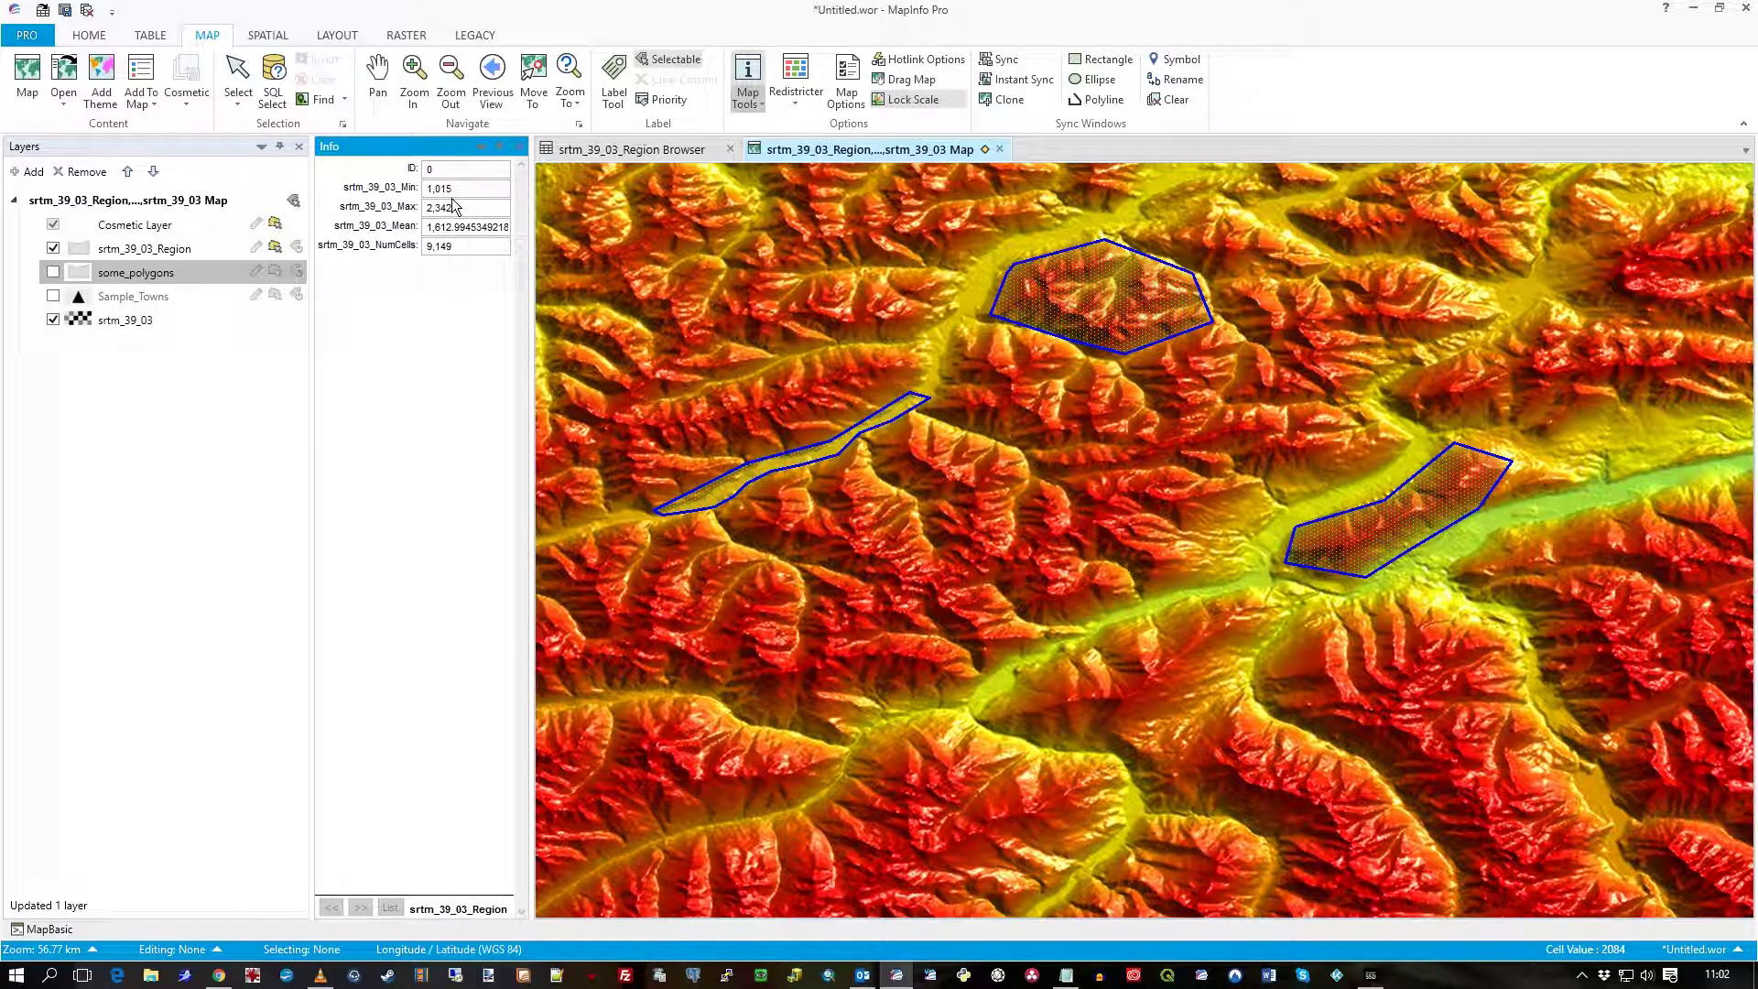
click(886, 417)
click(453, 189)
click(1097, 318)
click(833, 446)
Set the srtm_39_03_Region label expression to the pasted MIN, MAX and Cell Count expression.
click(132, 254)
double_click(133, 251)
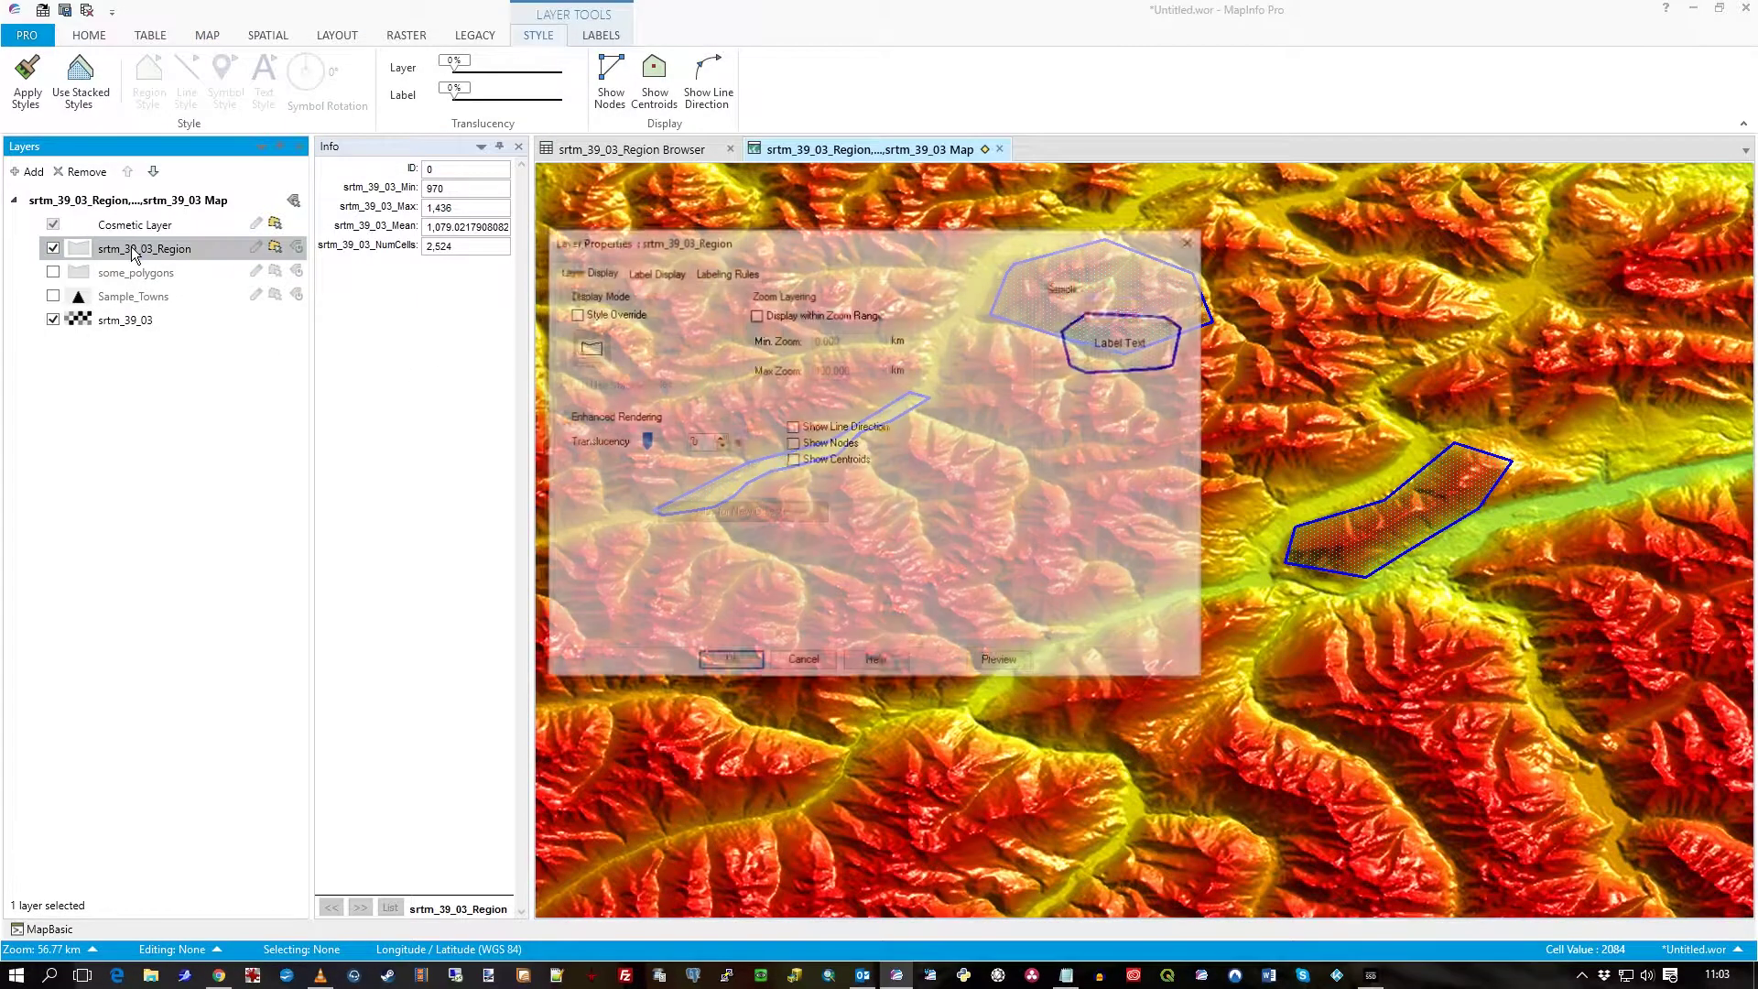
click(655, 271)
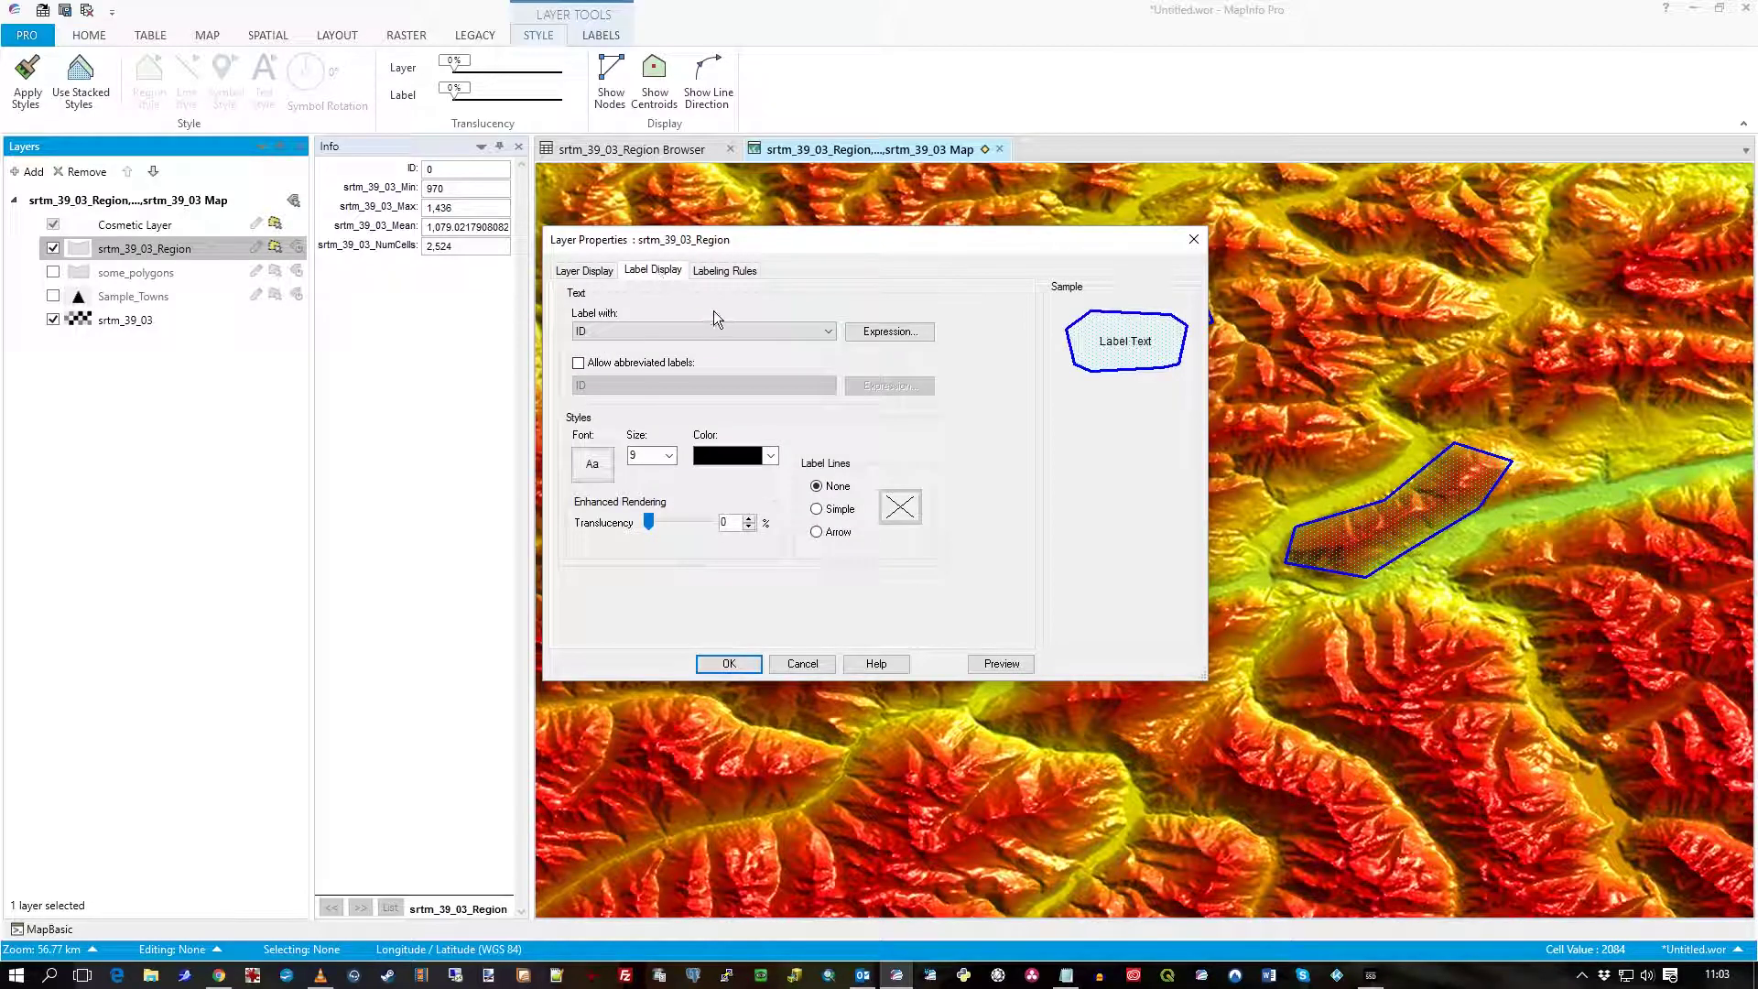
click(848, 335)
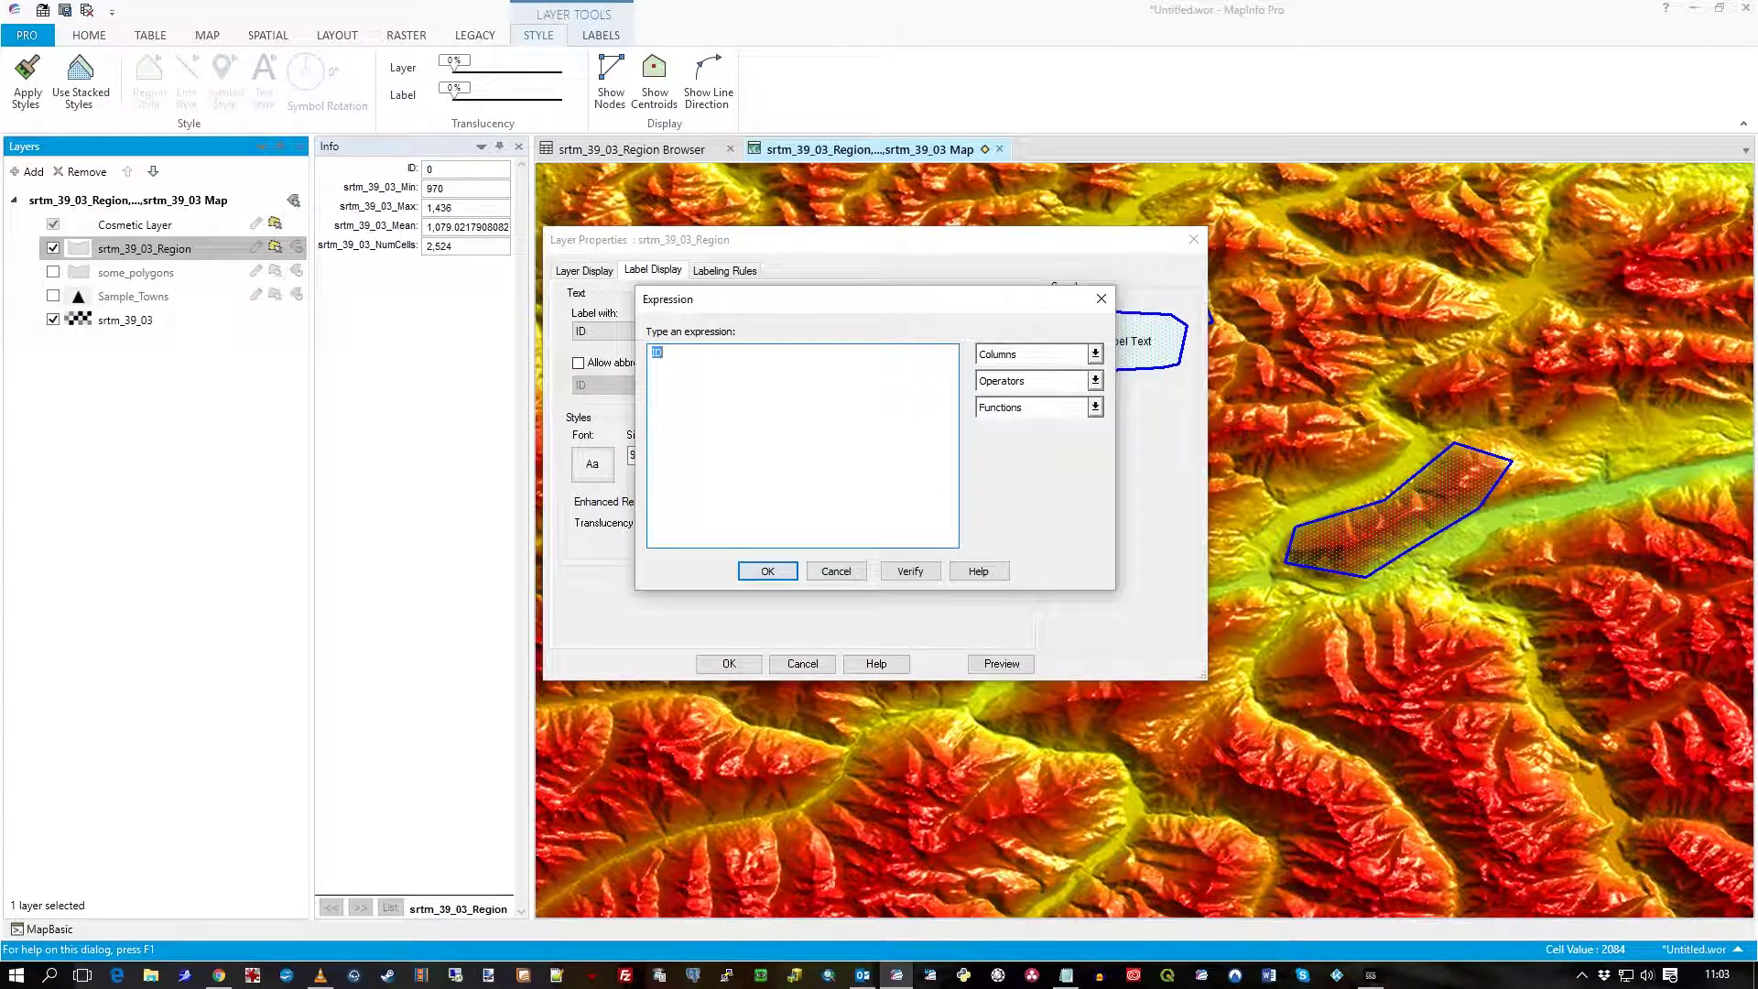
key(alt+Tab)
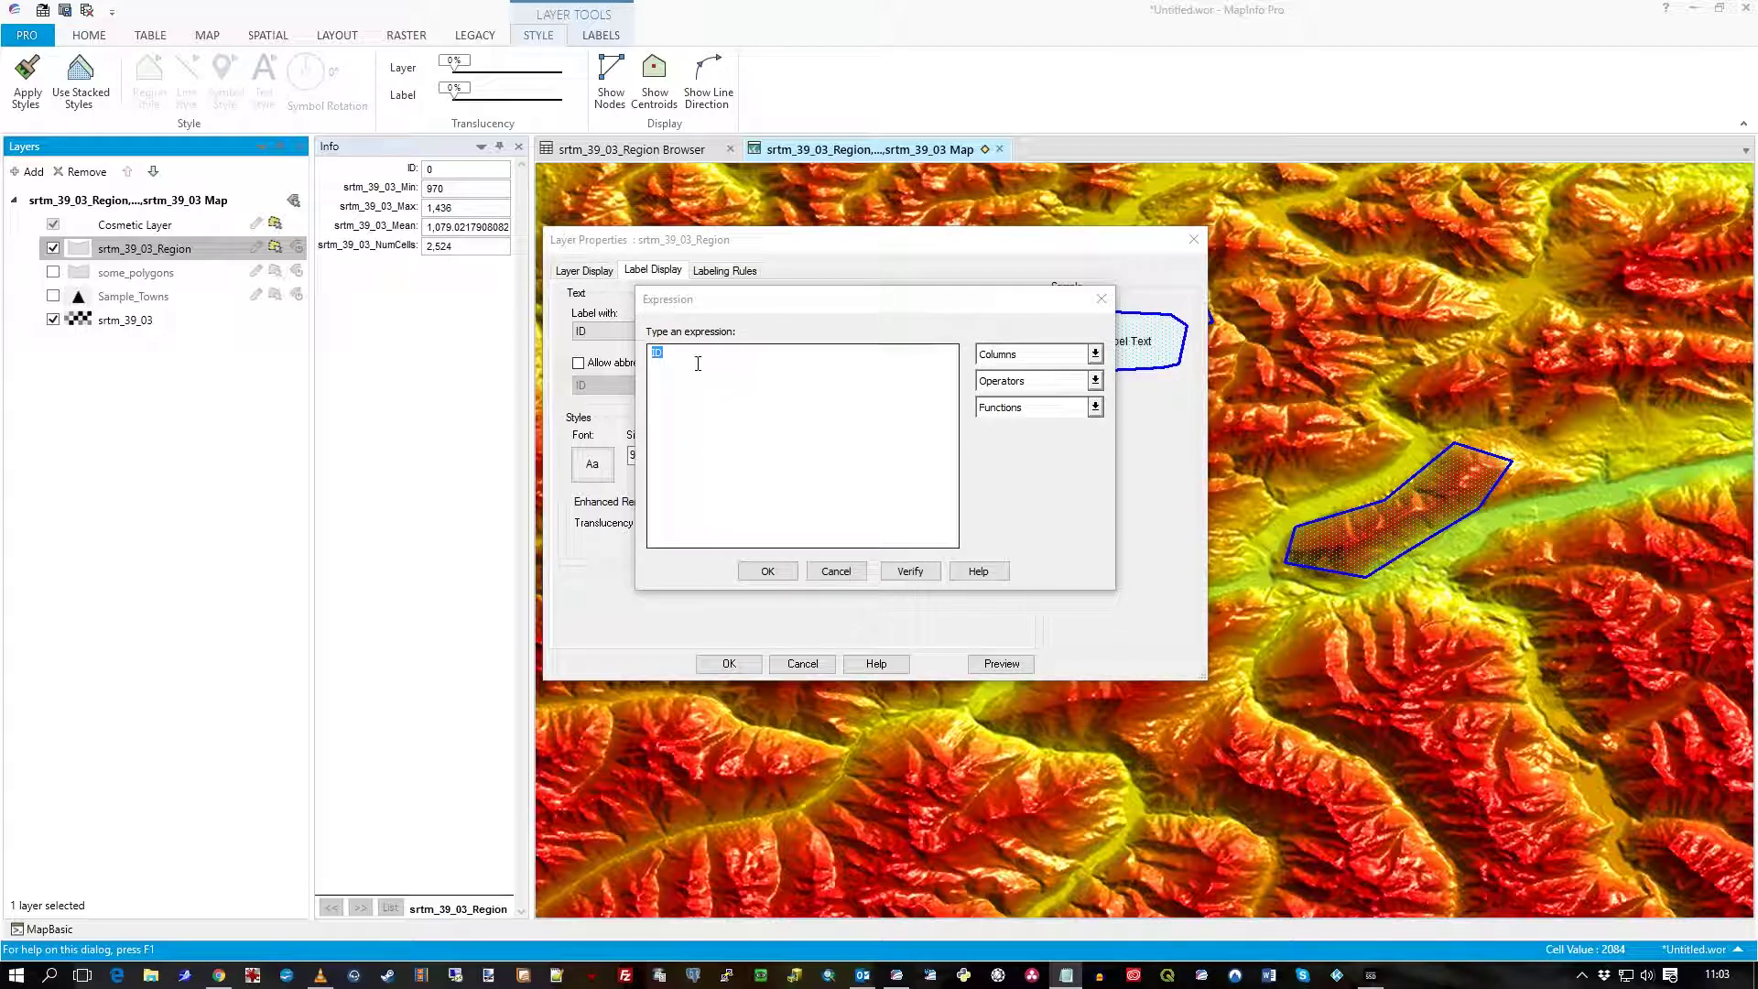
key(alt+Tab)
text("MIN:"+srtm_39_03_Min+Chr$(13)+"MAX:"+srtm_39_03_Max+Chr$(13)+"Cell Count:"+srtm_39_03_NumCells)
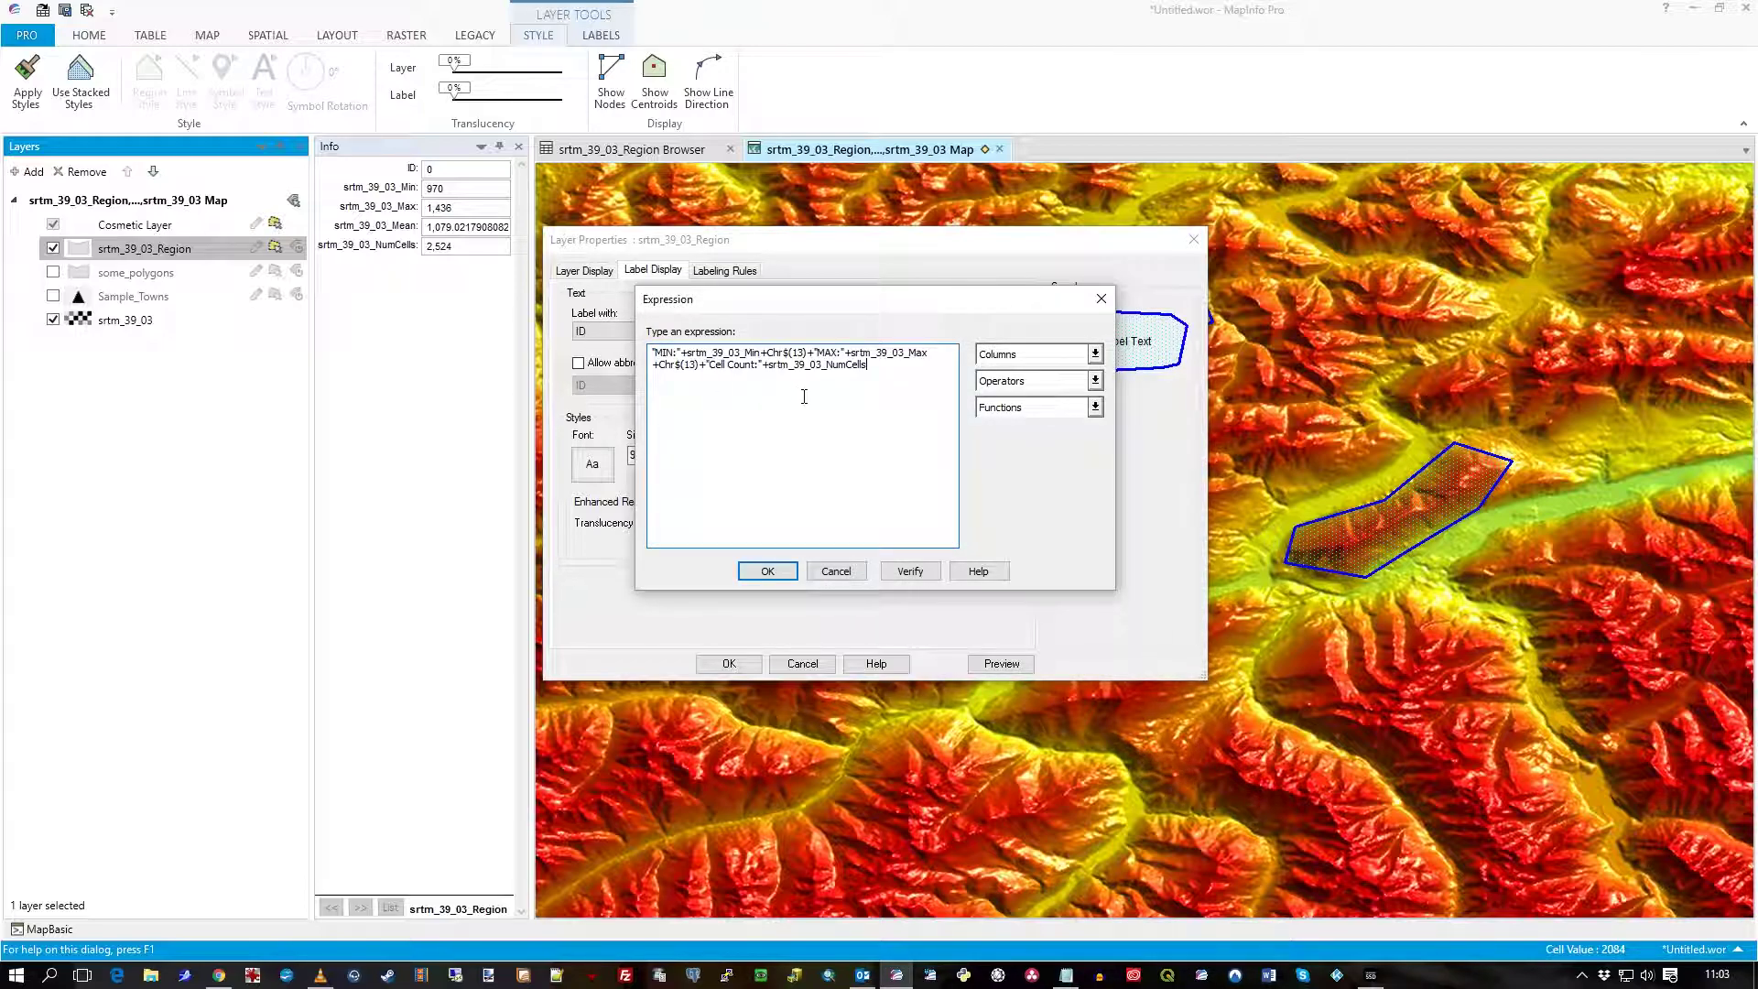
click(1062, 355)
click(1037, 322)
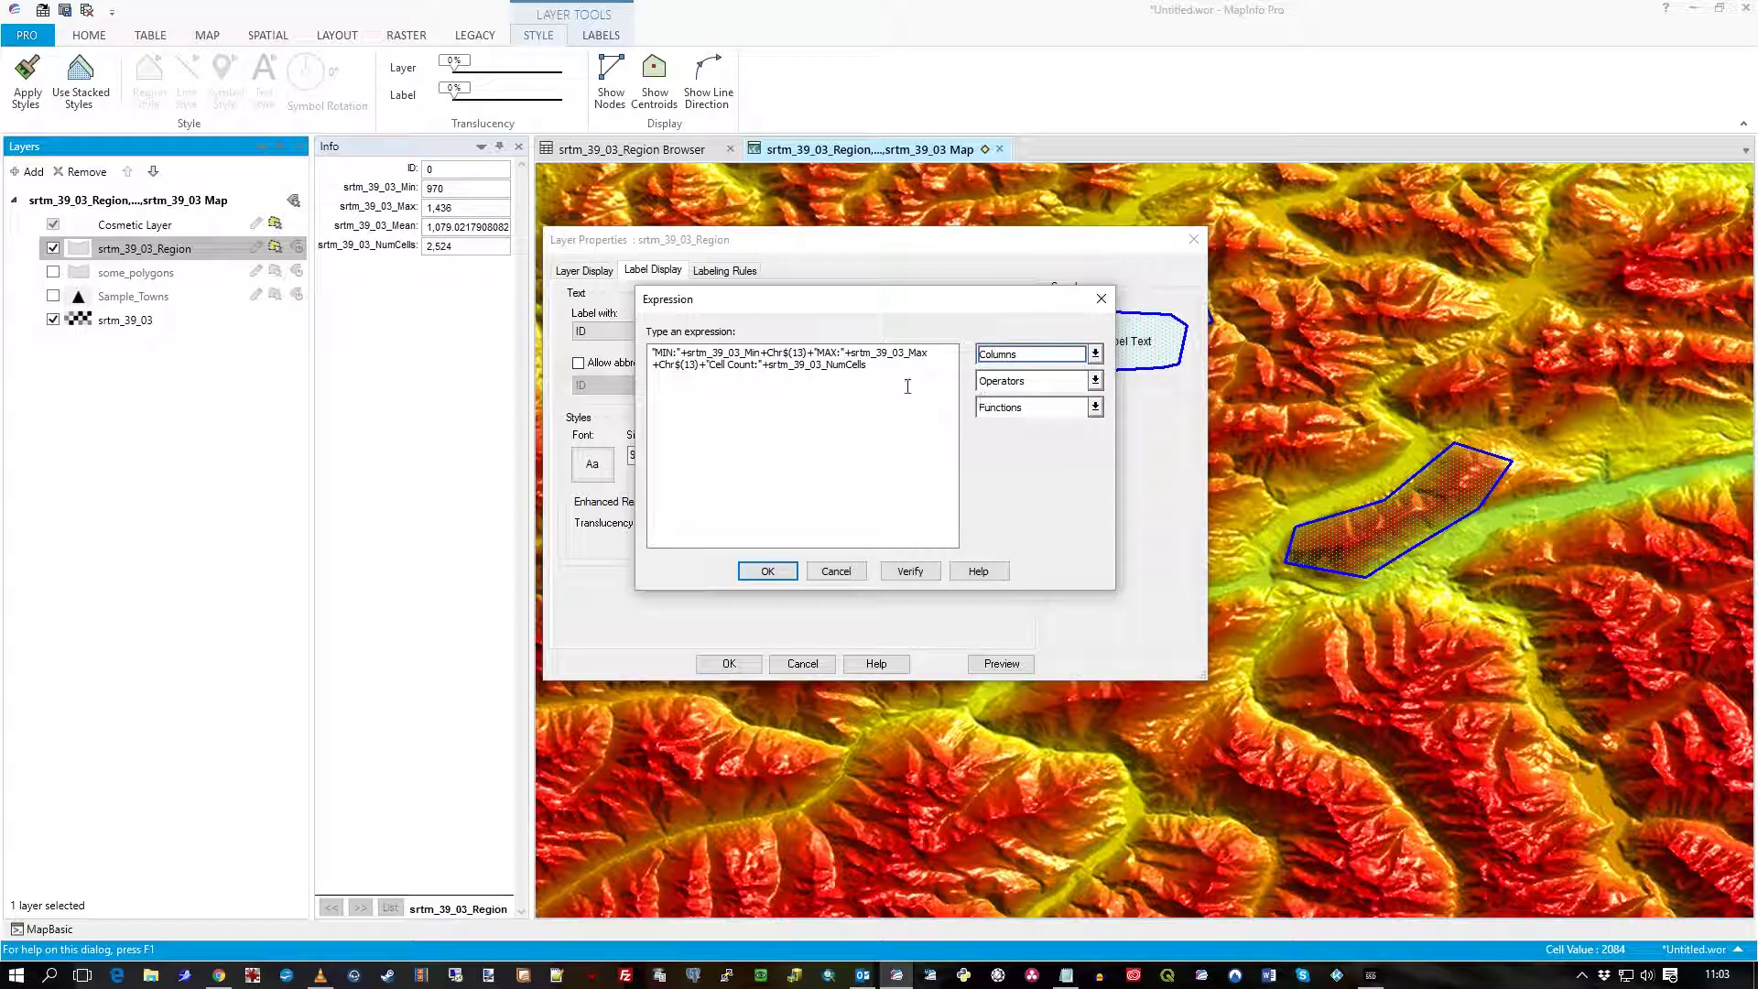
drag(808, 353, 776, 352)
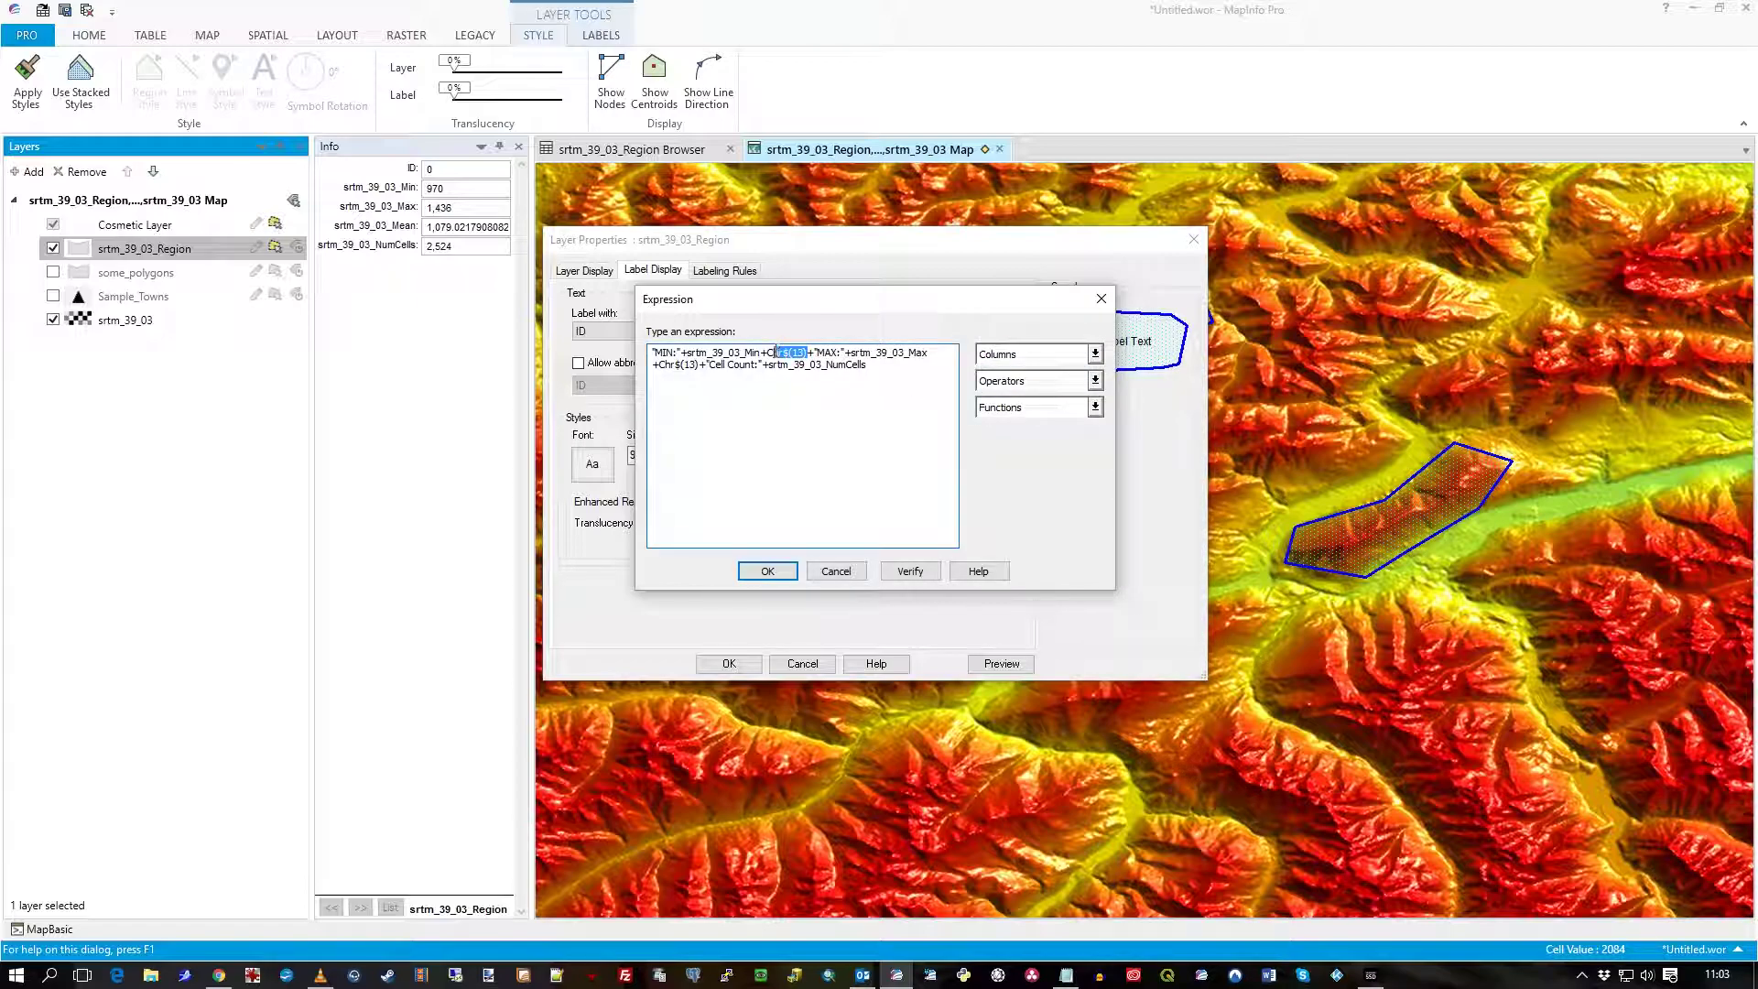
click(787, 354)
click(774, 568)
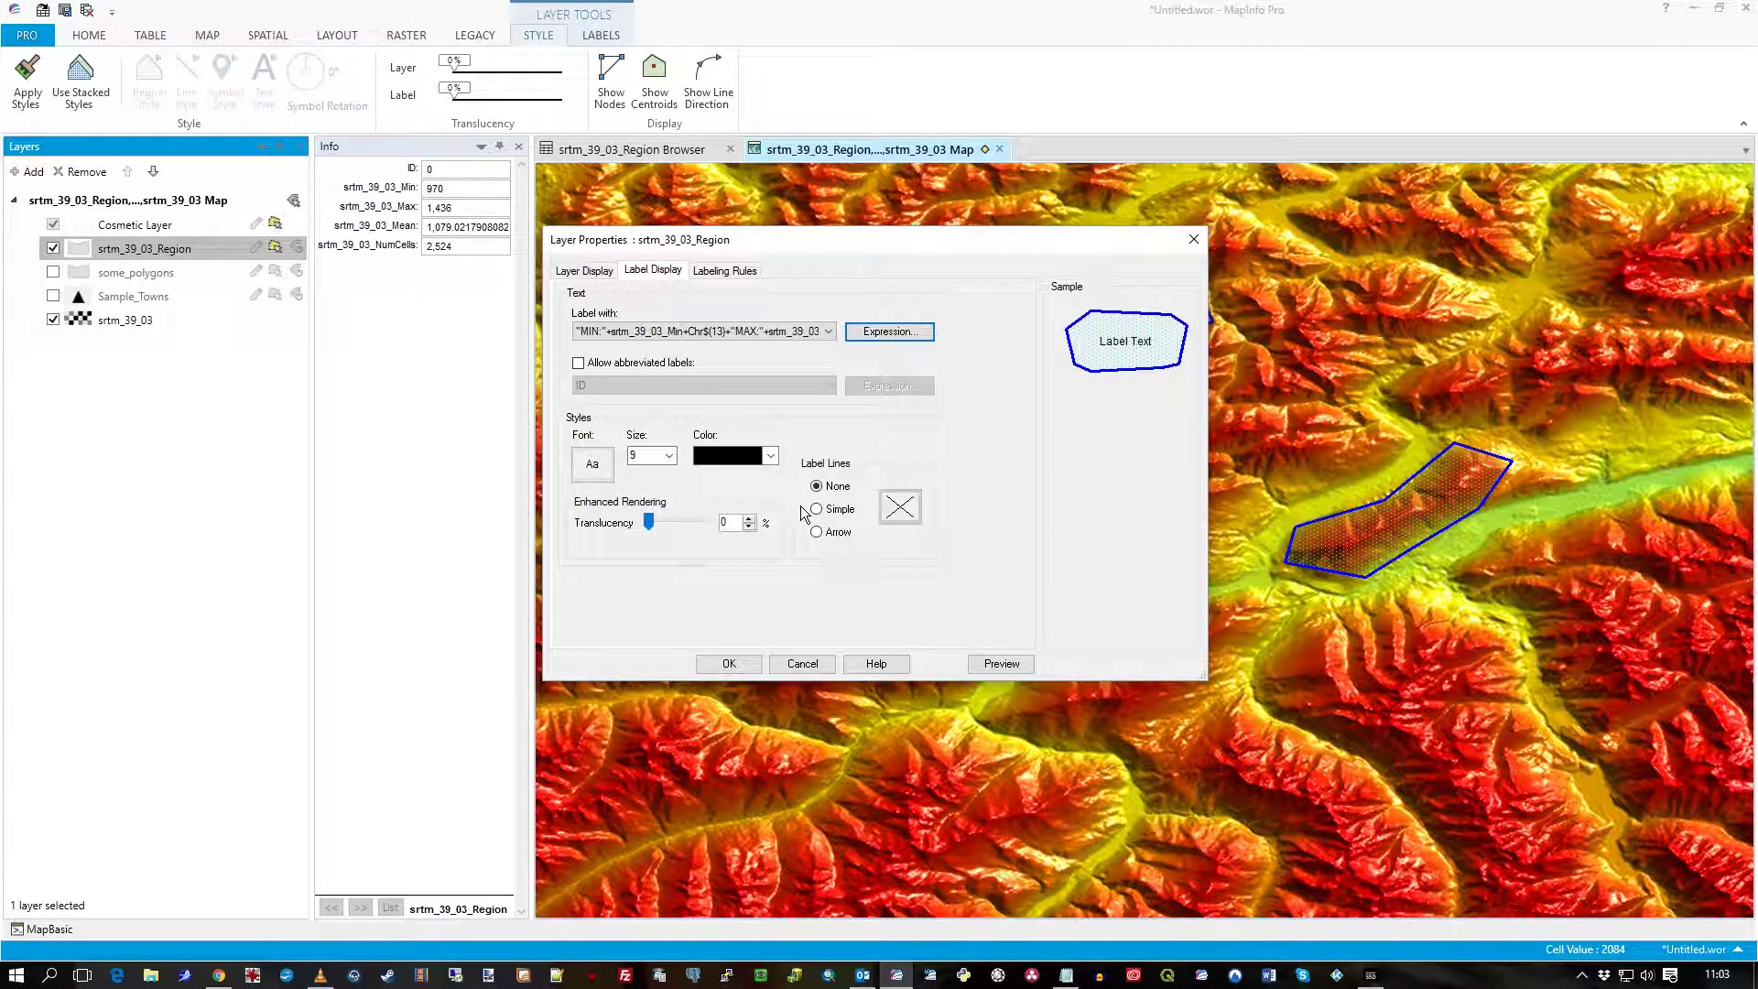
Style the labels as white text on a black background box and close Layer Properties.
click(593, 464)
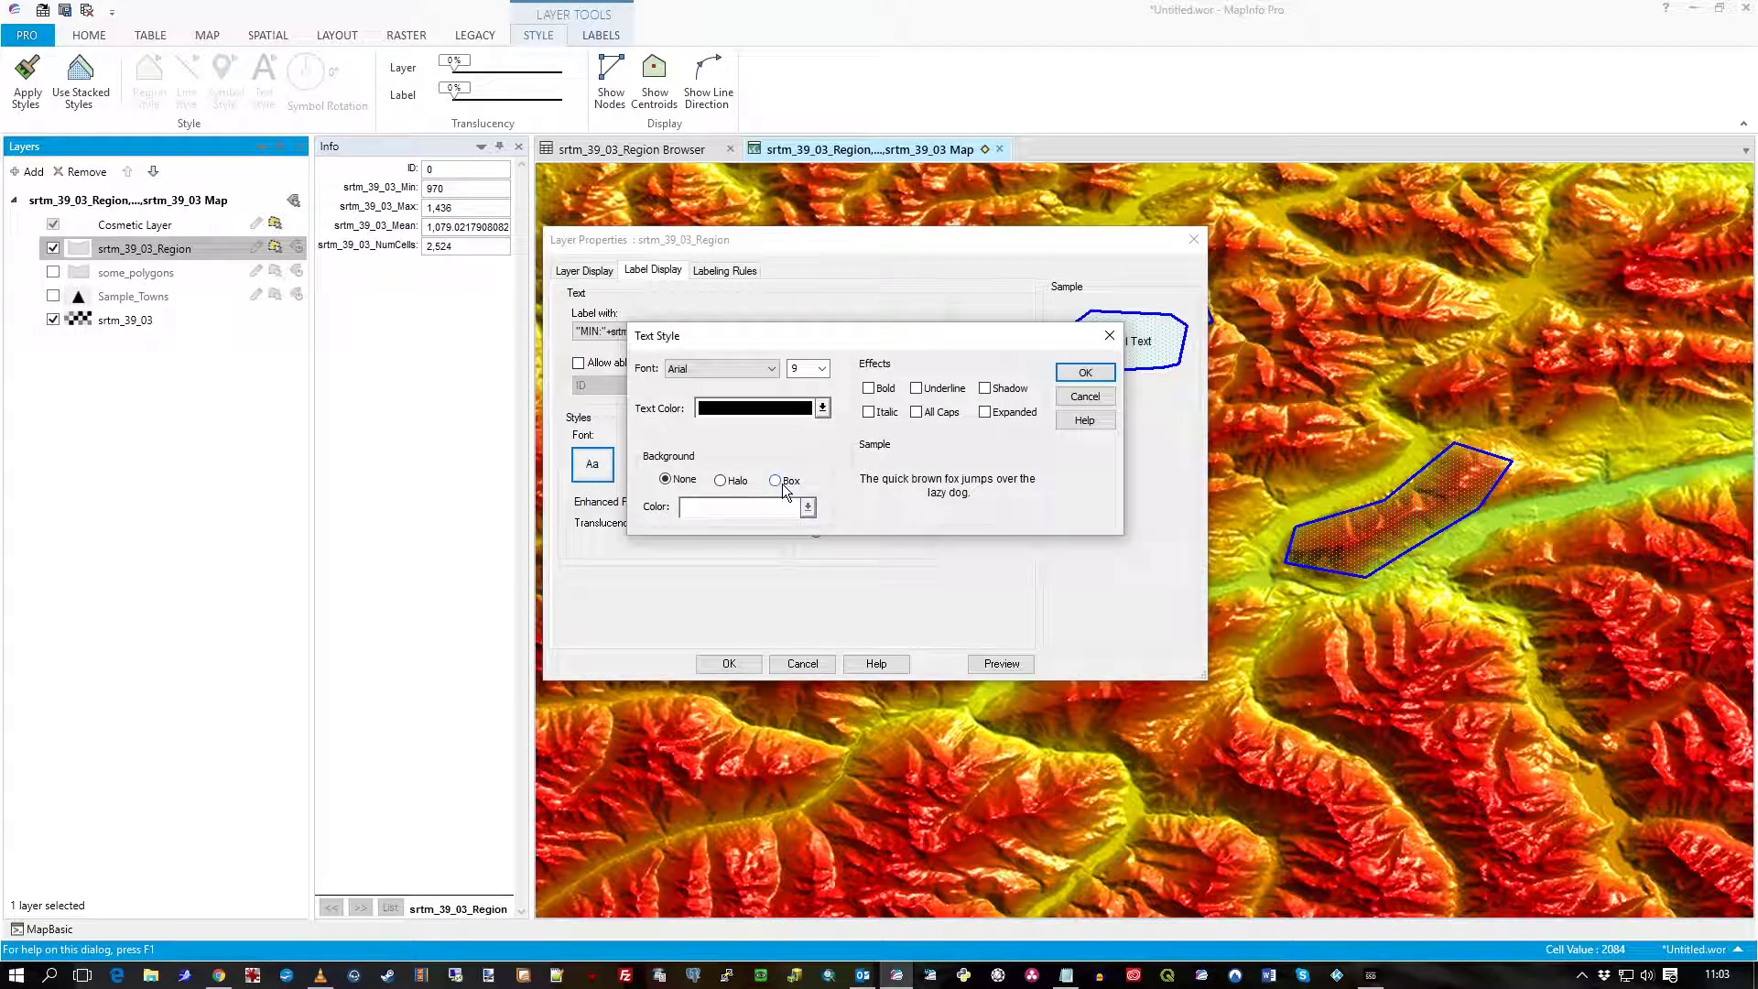
click(776, 481)
click(822, 407)
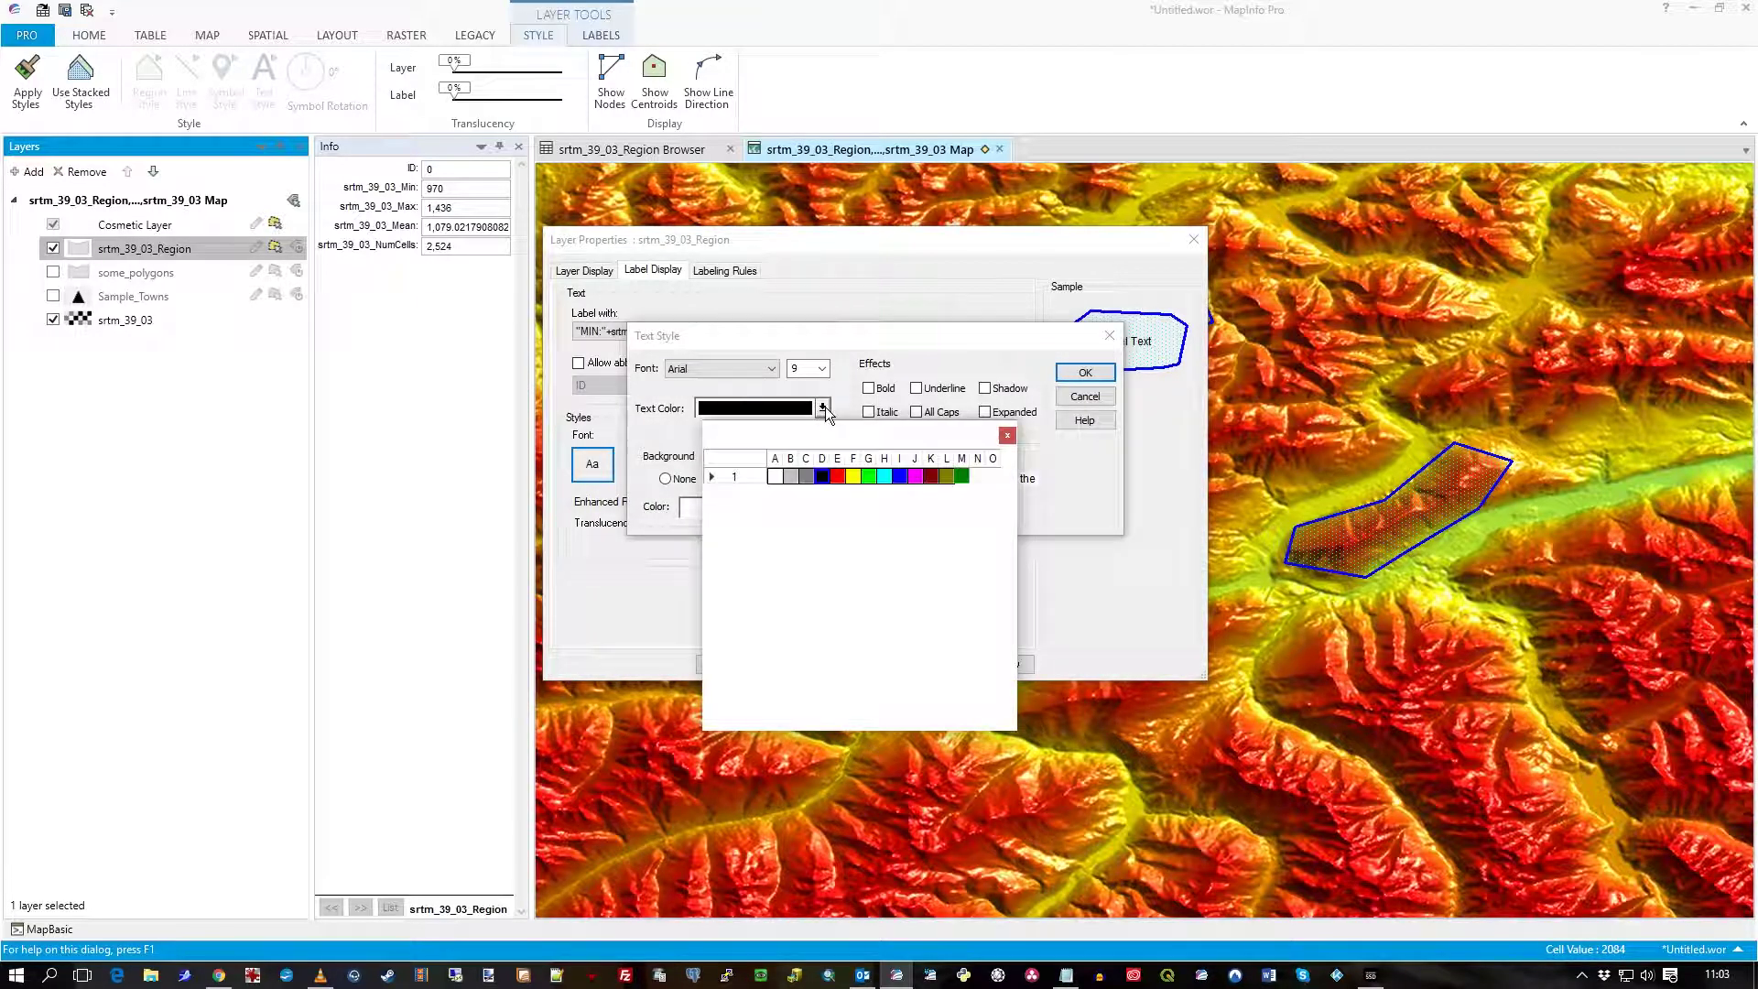
click(809, 472)
click(809, 508)
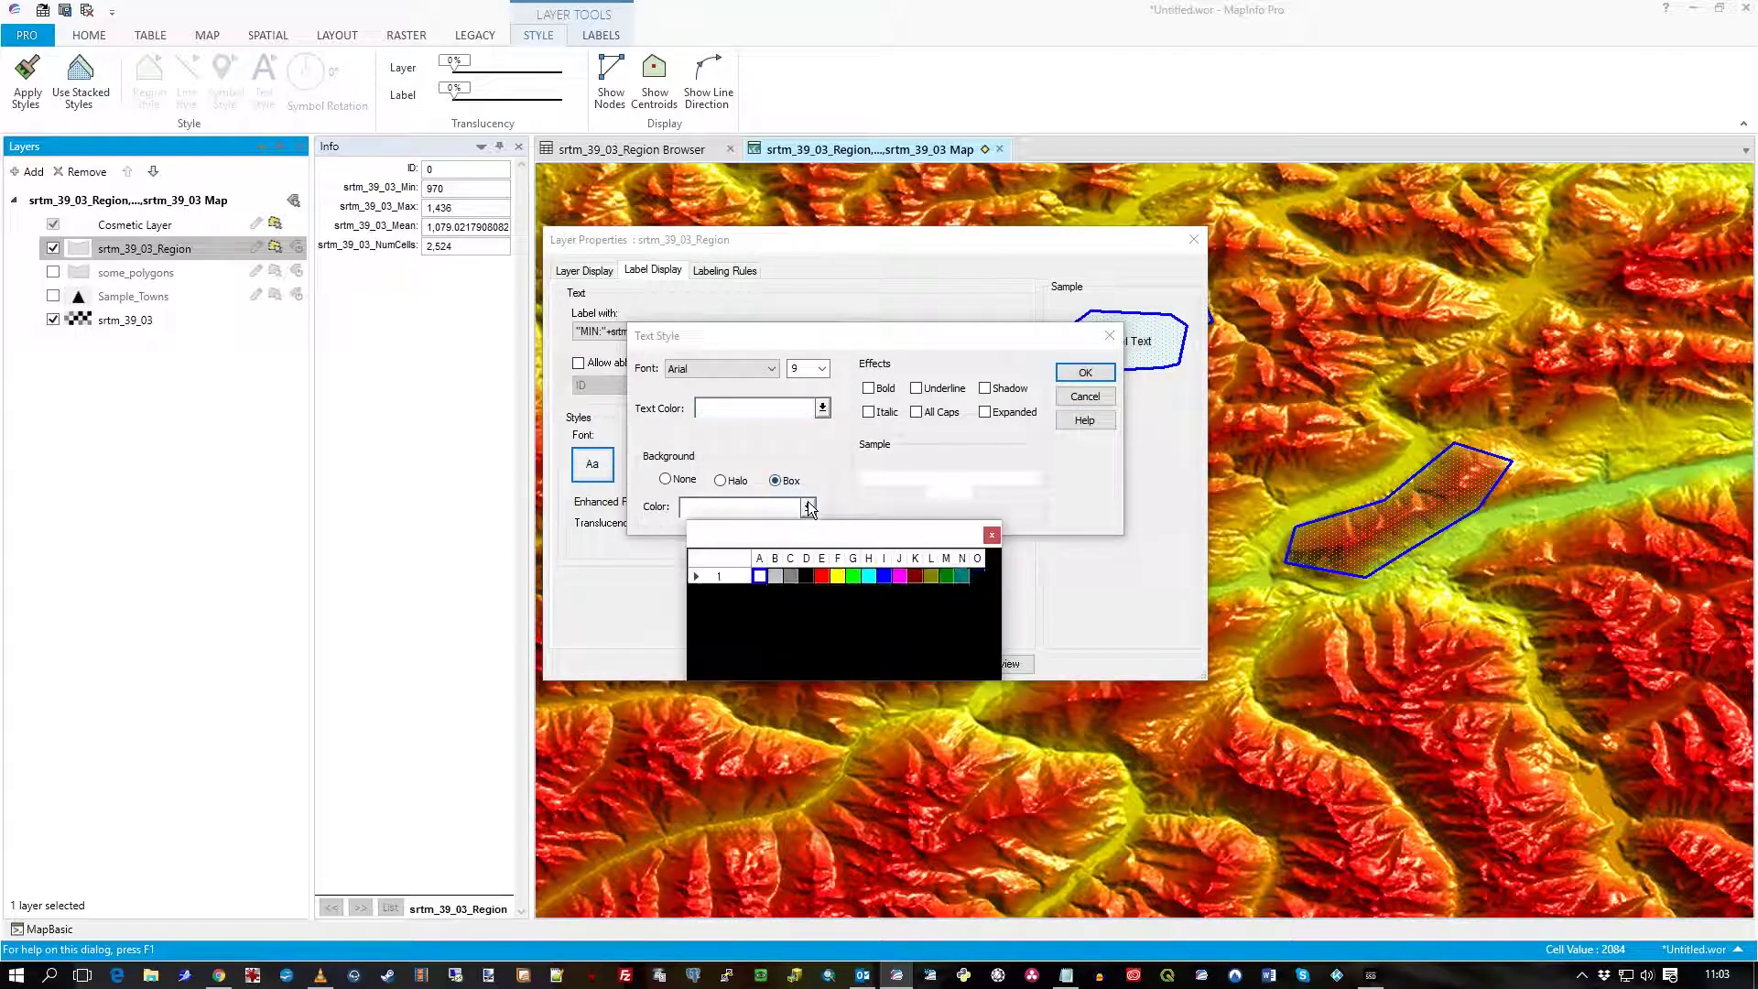
click(806, 575)
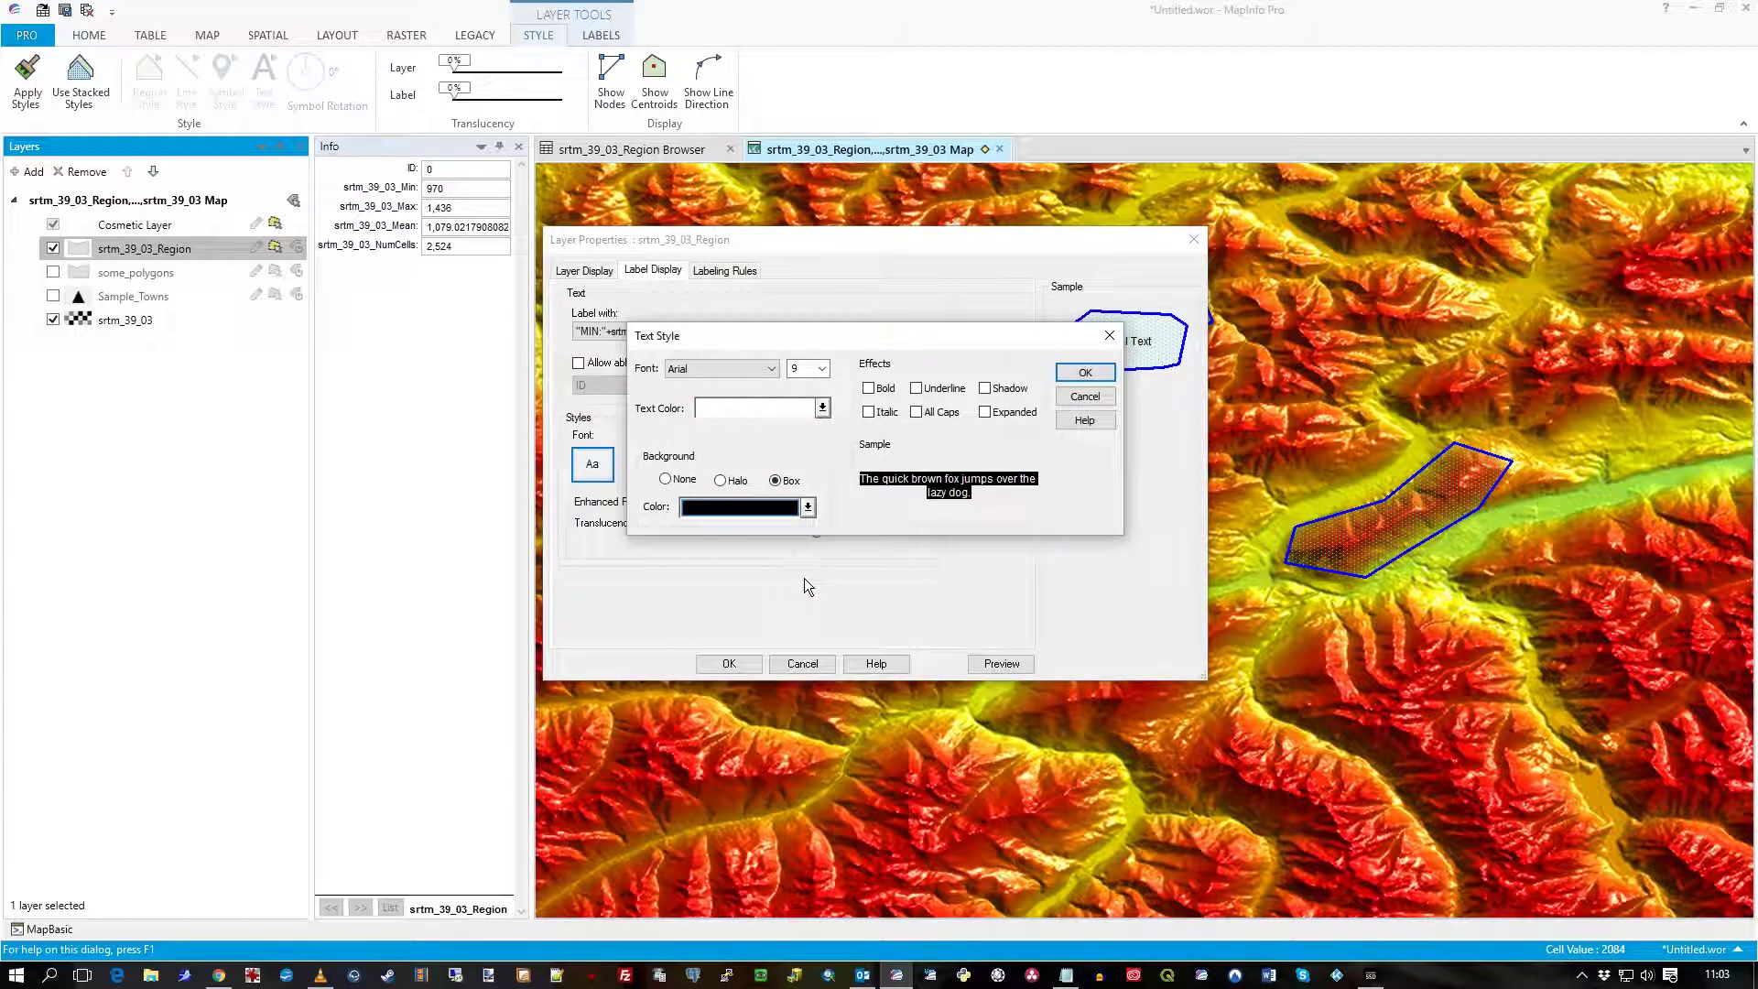
click(1081, 373)
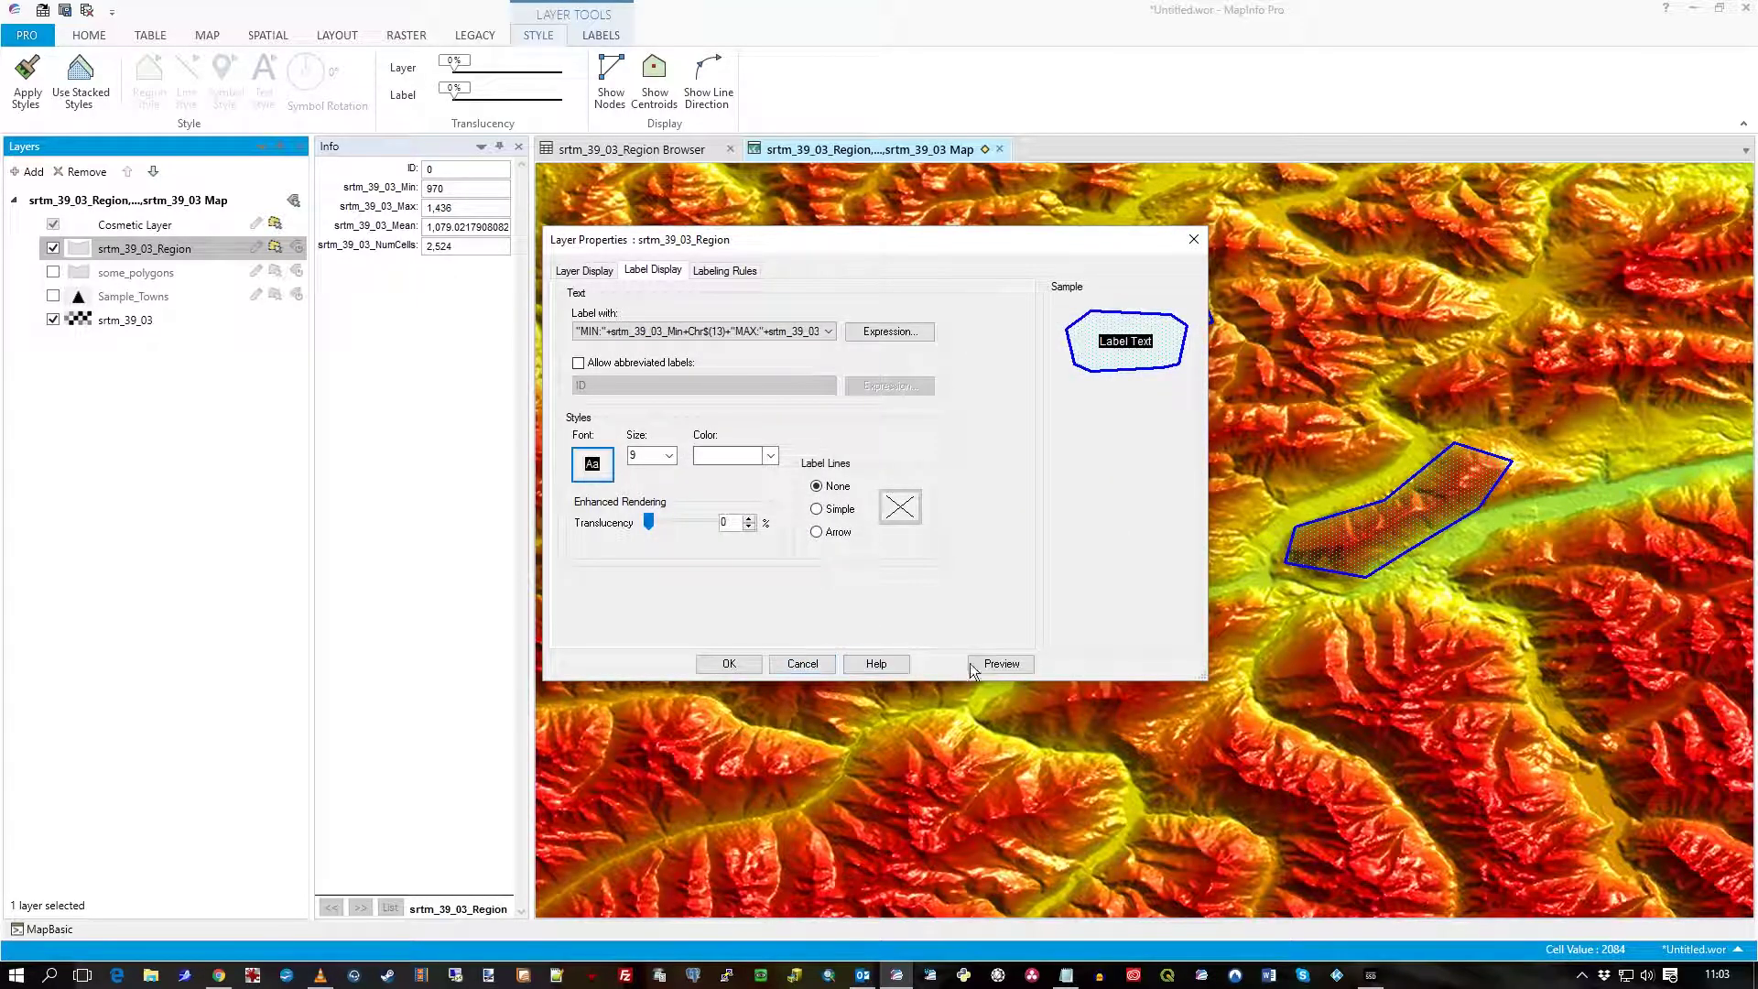
click(1001, 662)
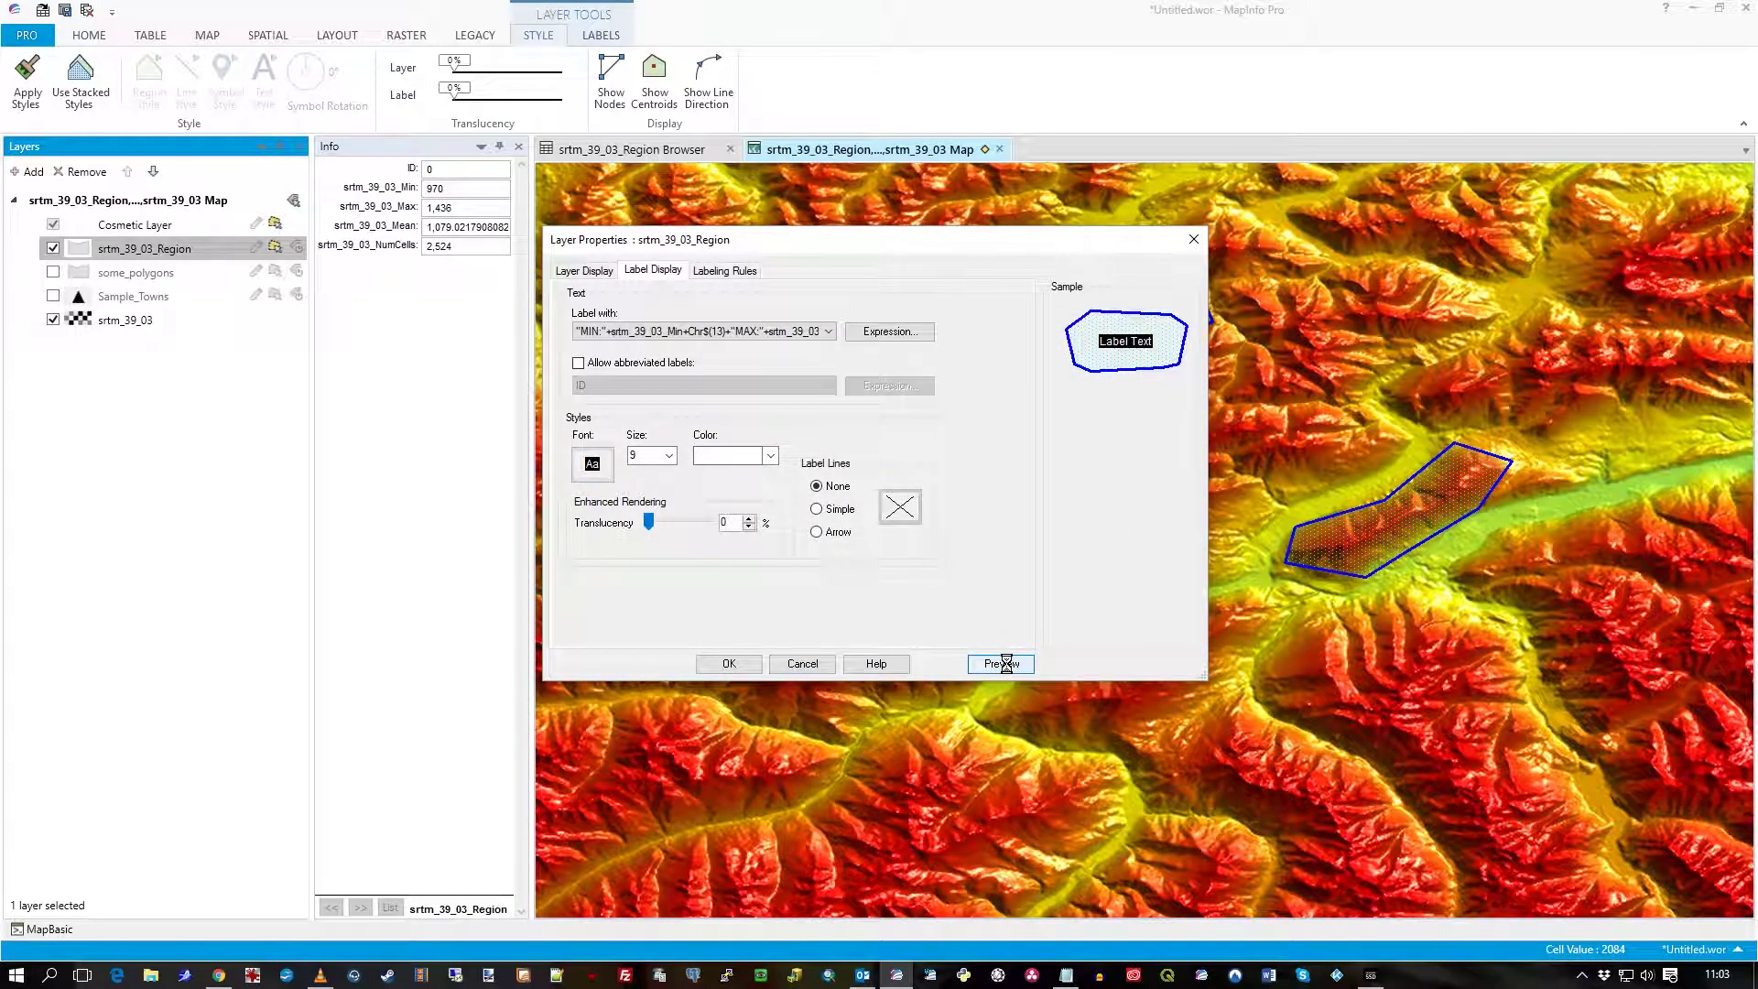
click(802, 663)
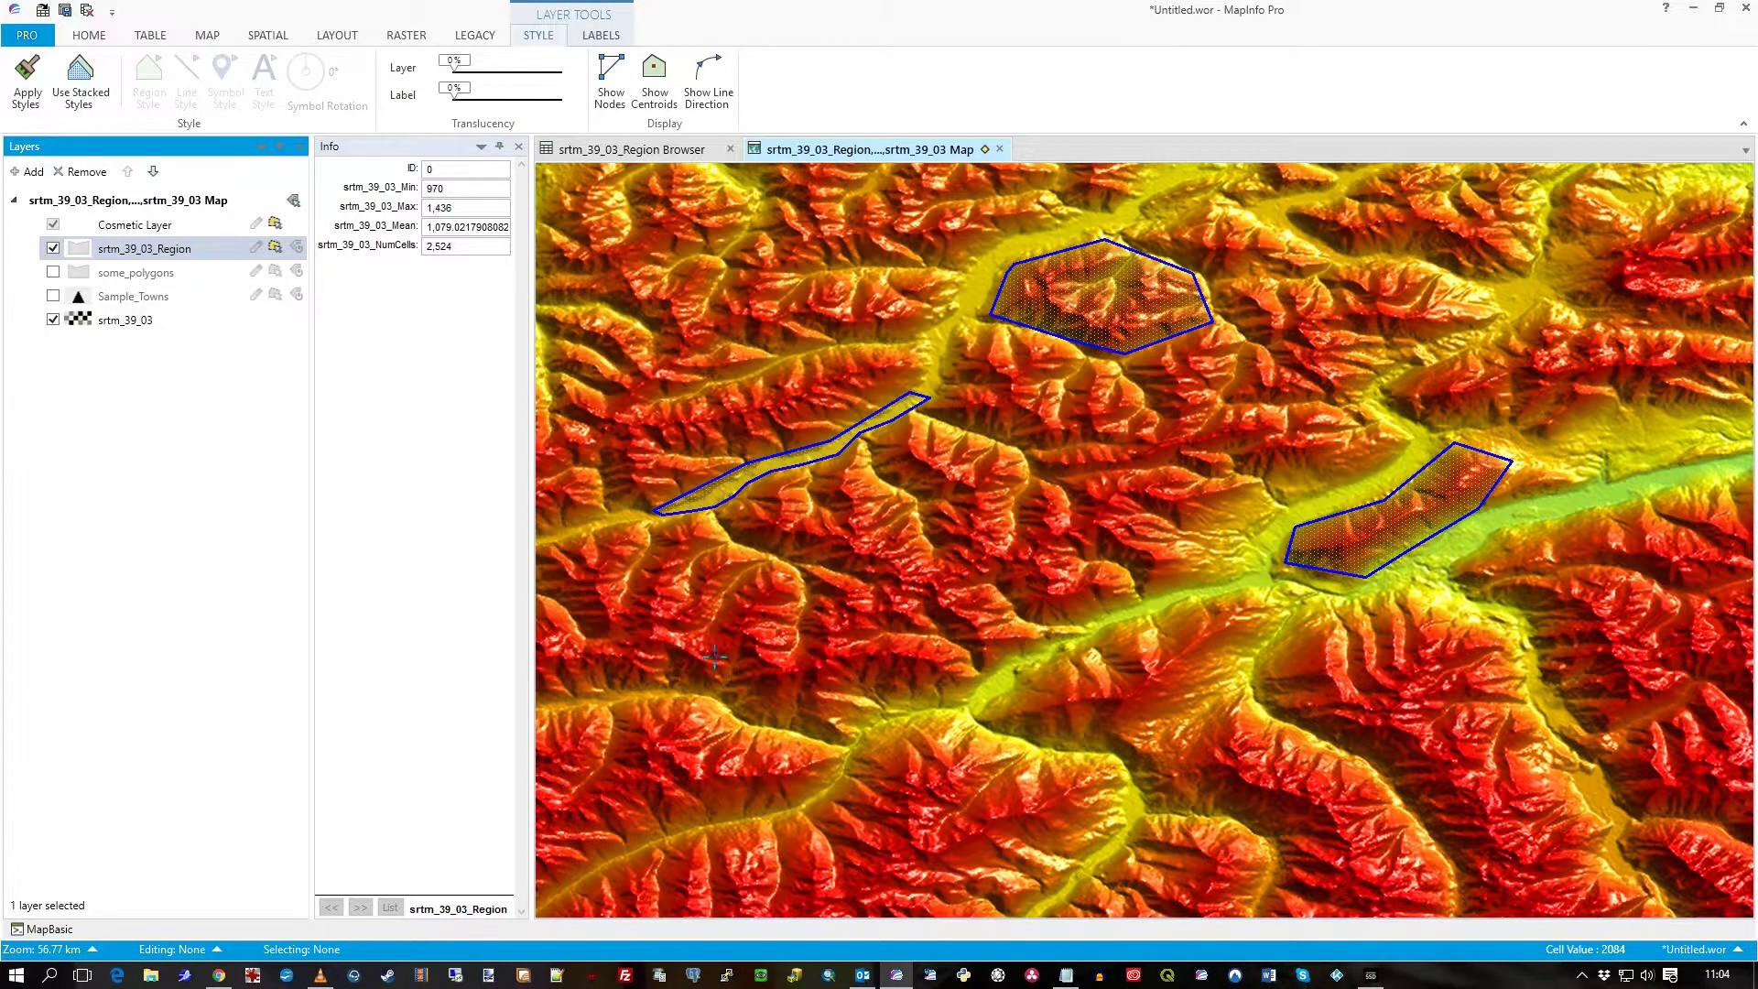
Turn on srtm_39_03_Region labels, pan the map down-left, and show the Raster Operations list.
click(297, 249)
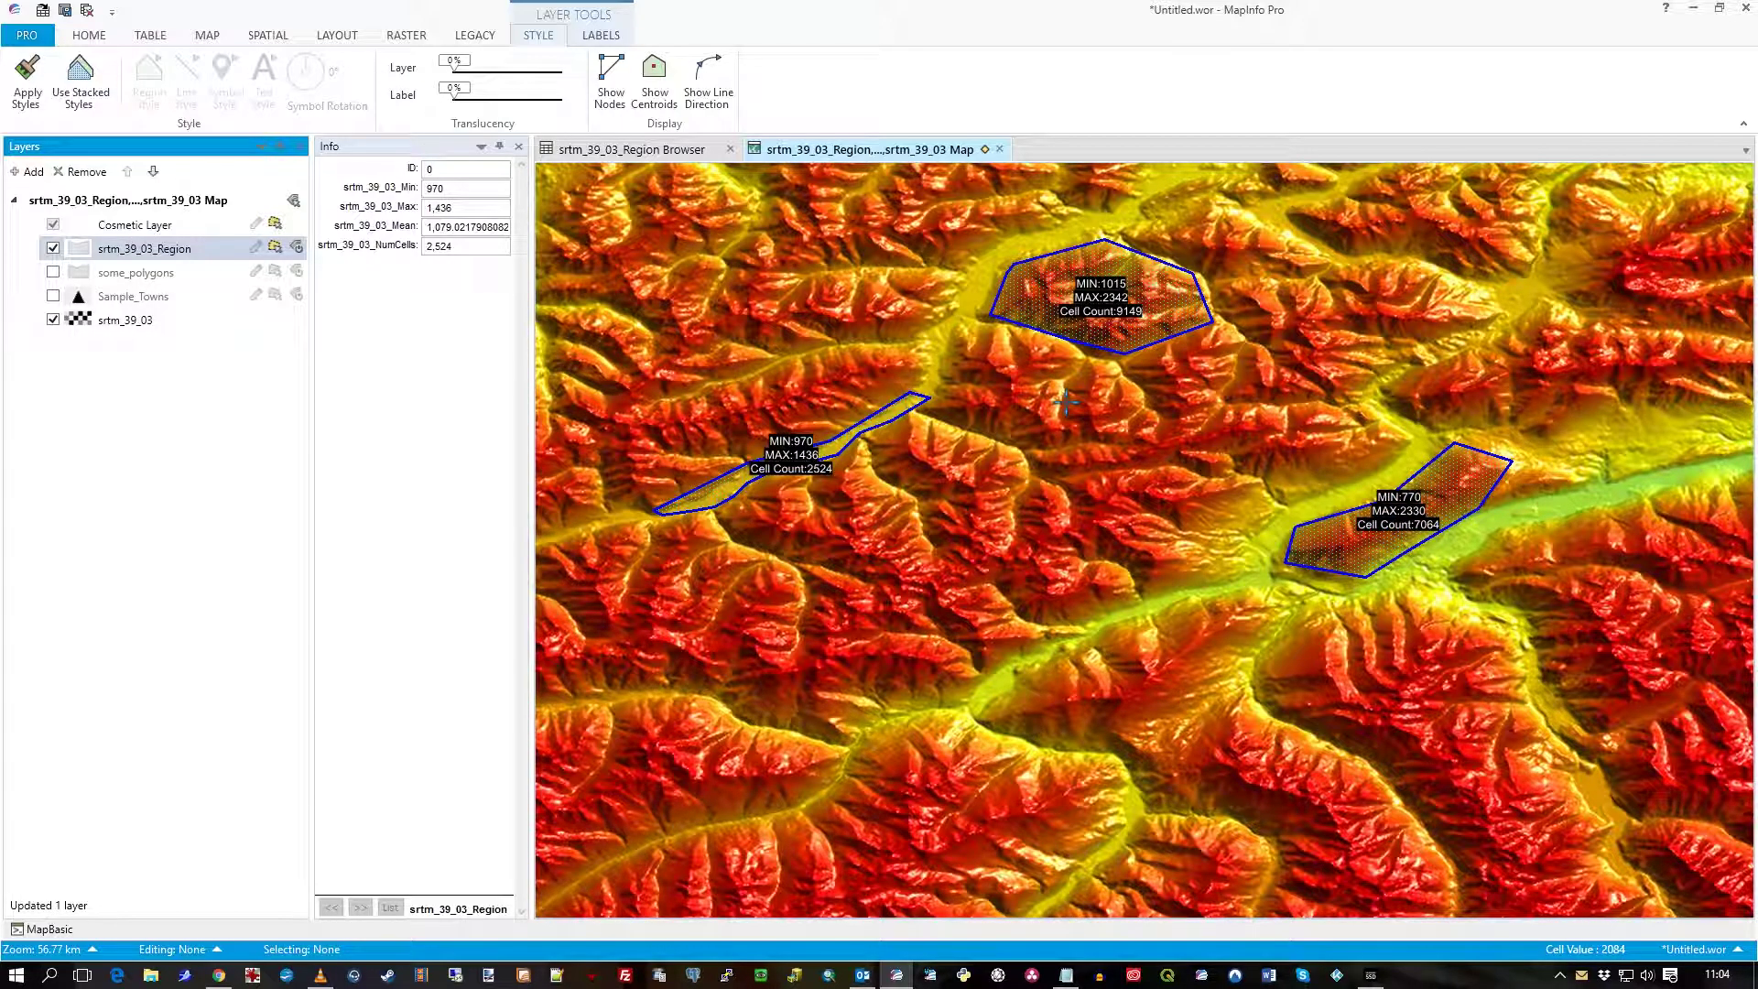
click(216, 36)
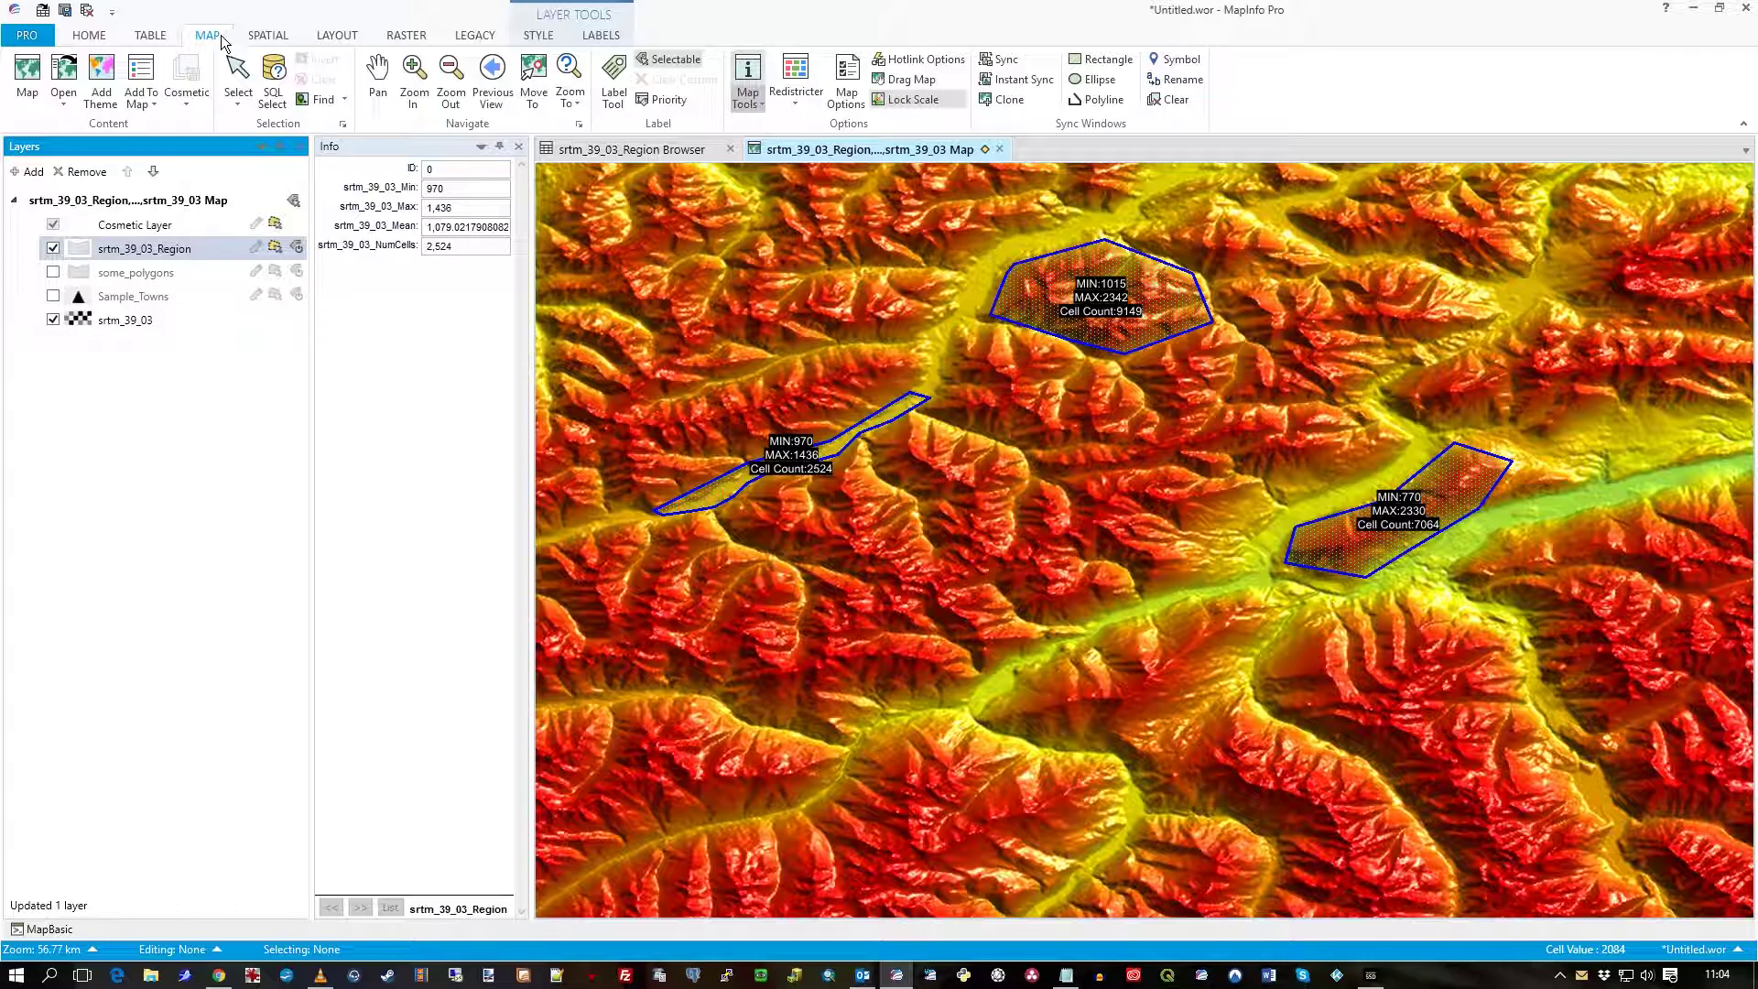
click(389, 84)
drag(1028, 404, 953, 440)
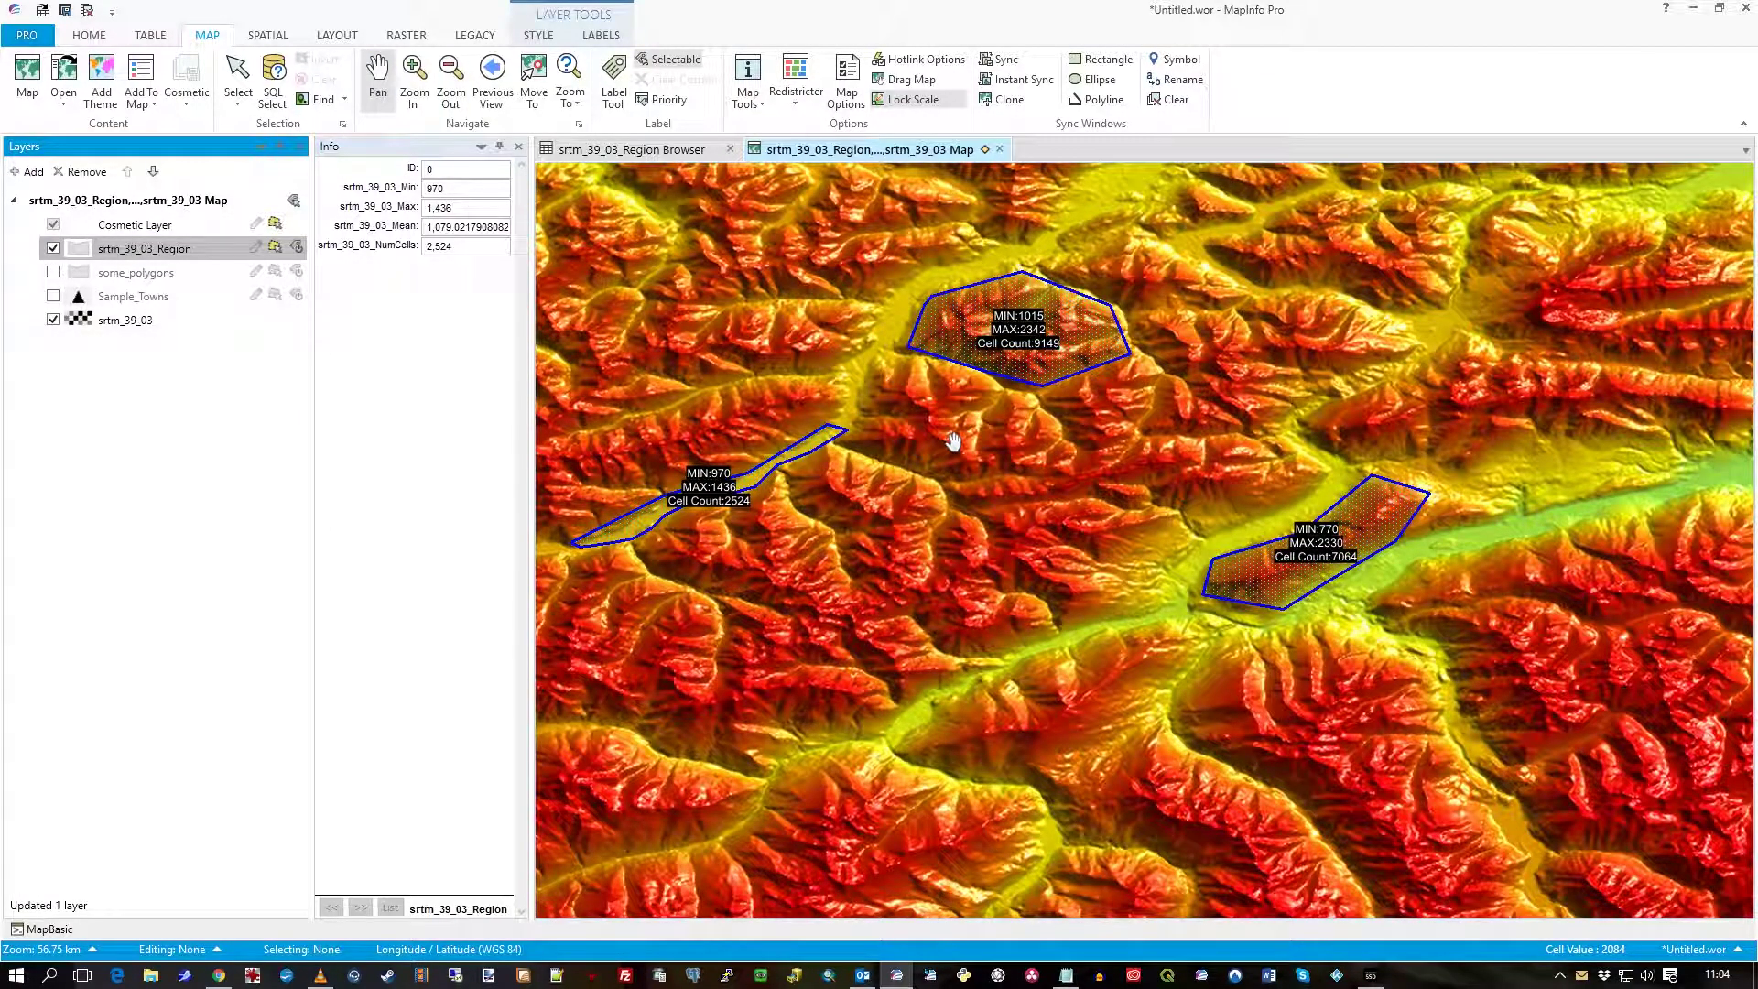
click(406, 35)
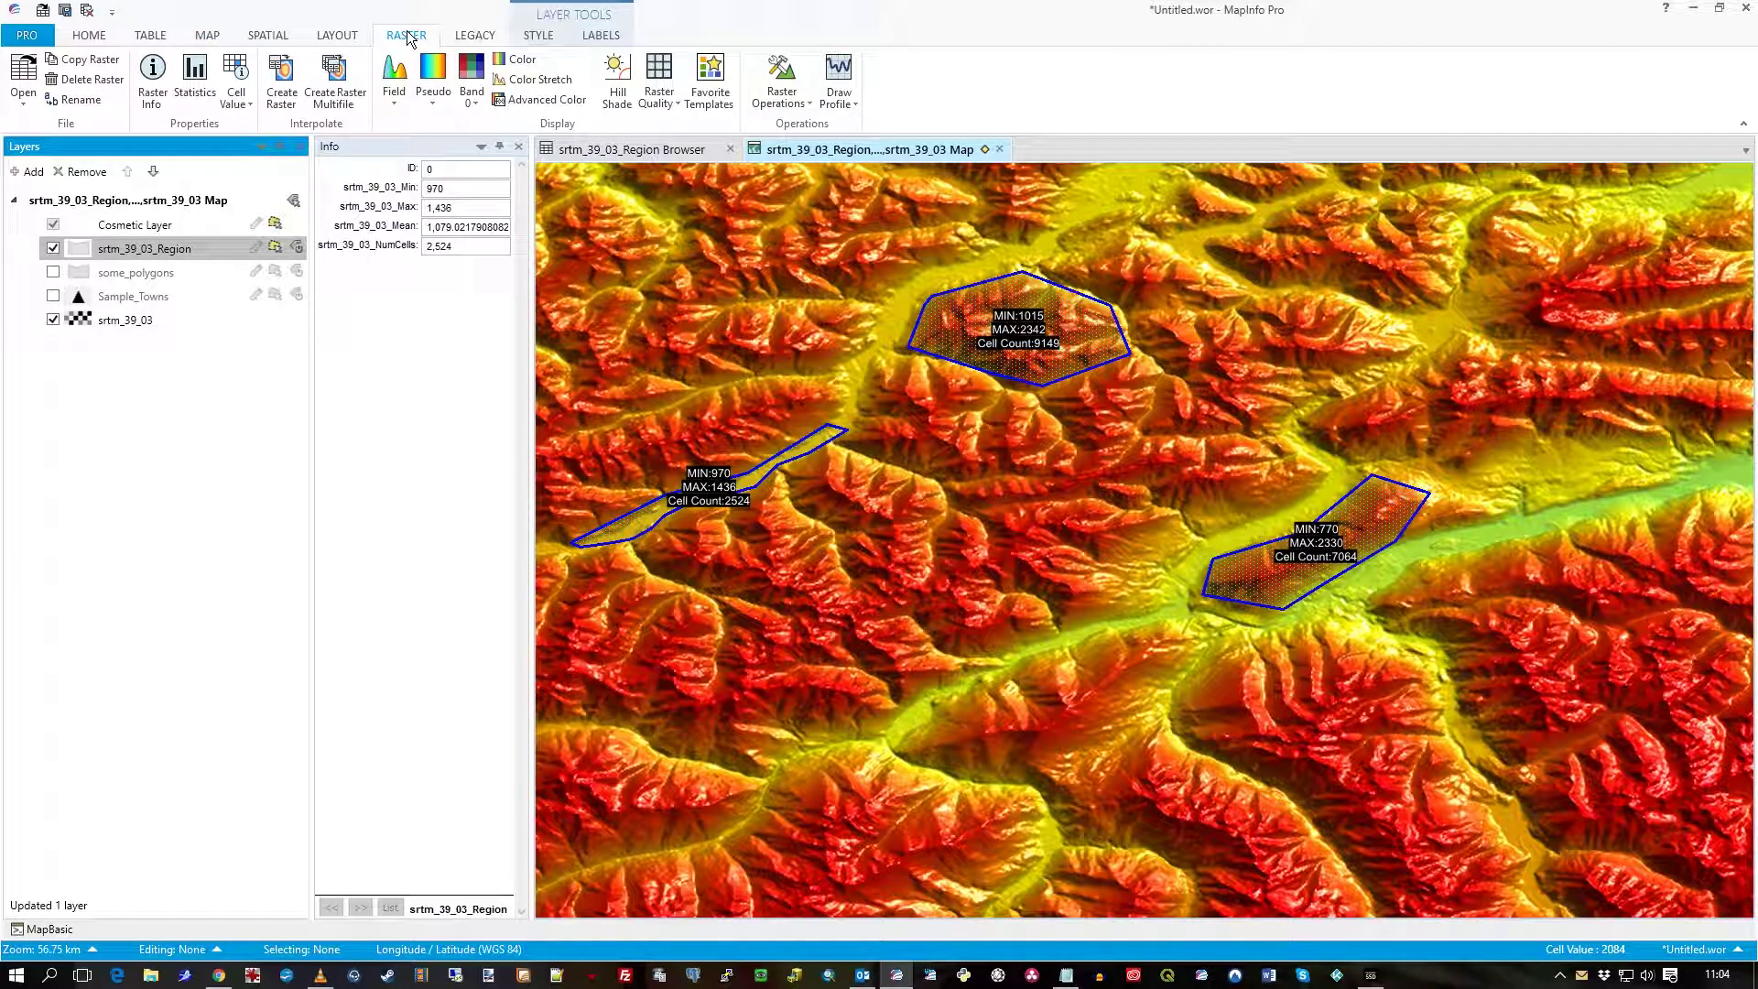
click(781, 85)
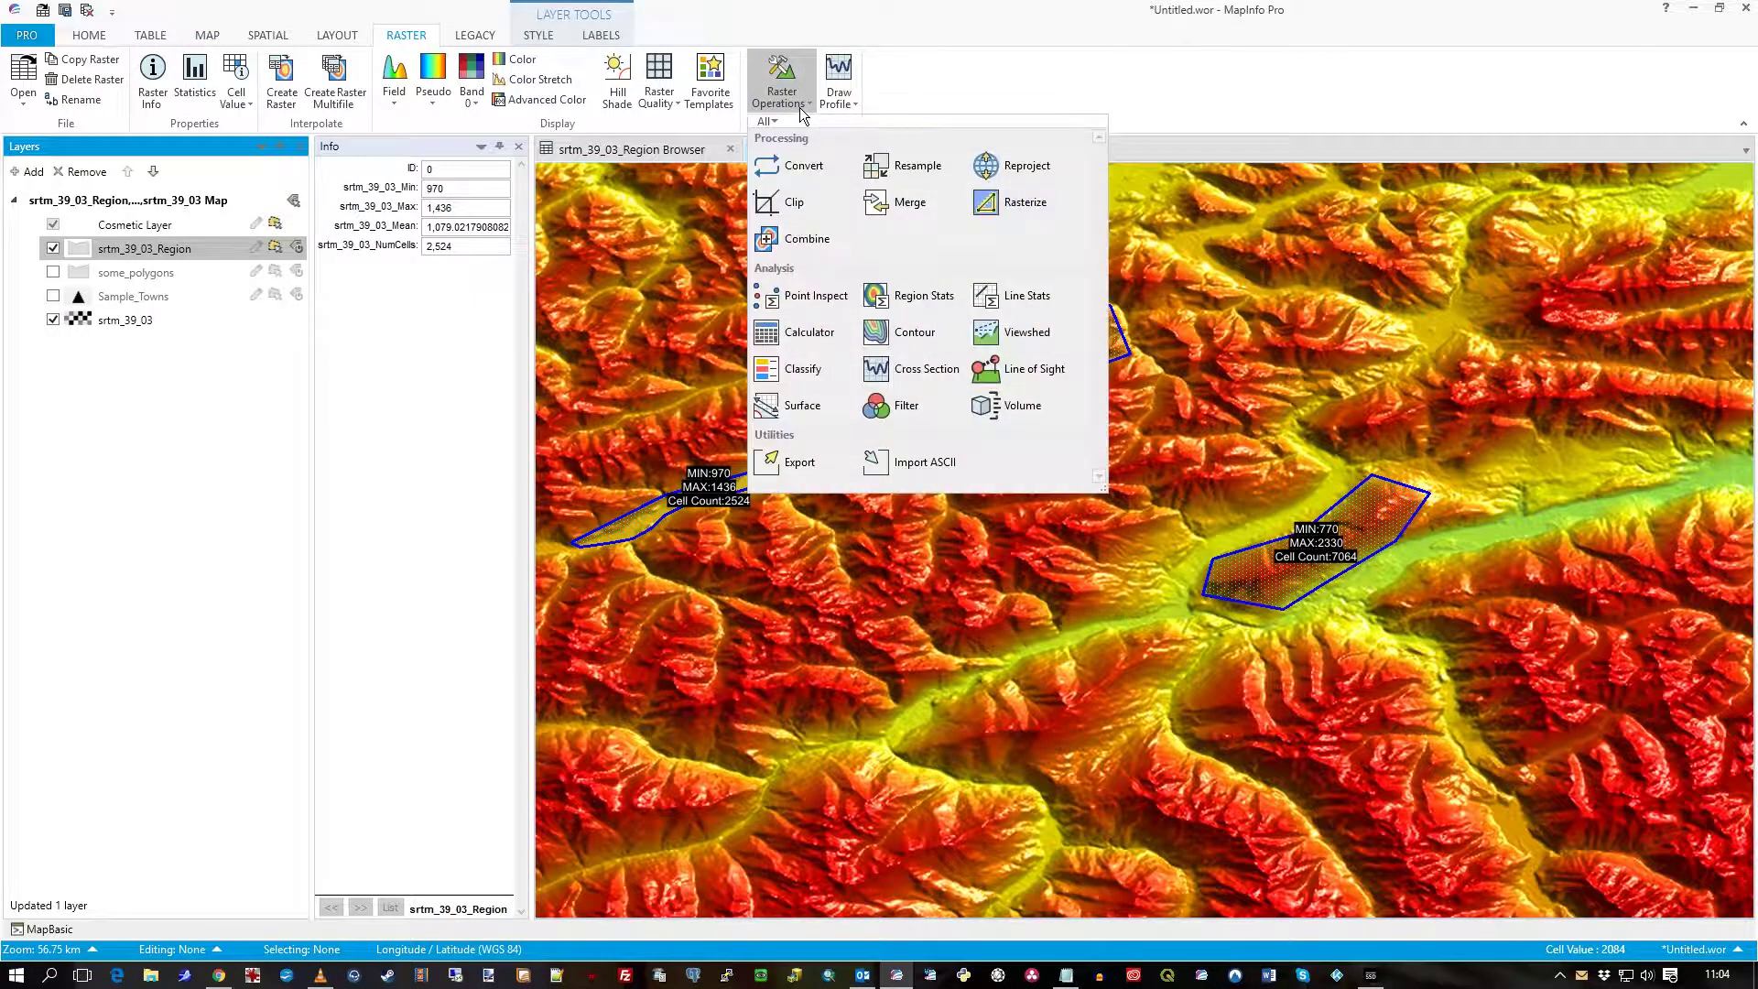
Start converting srtm_39_03 with GeoTiff Image as the output format.
click(798, 170)
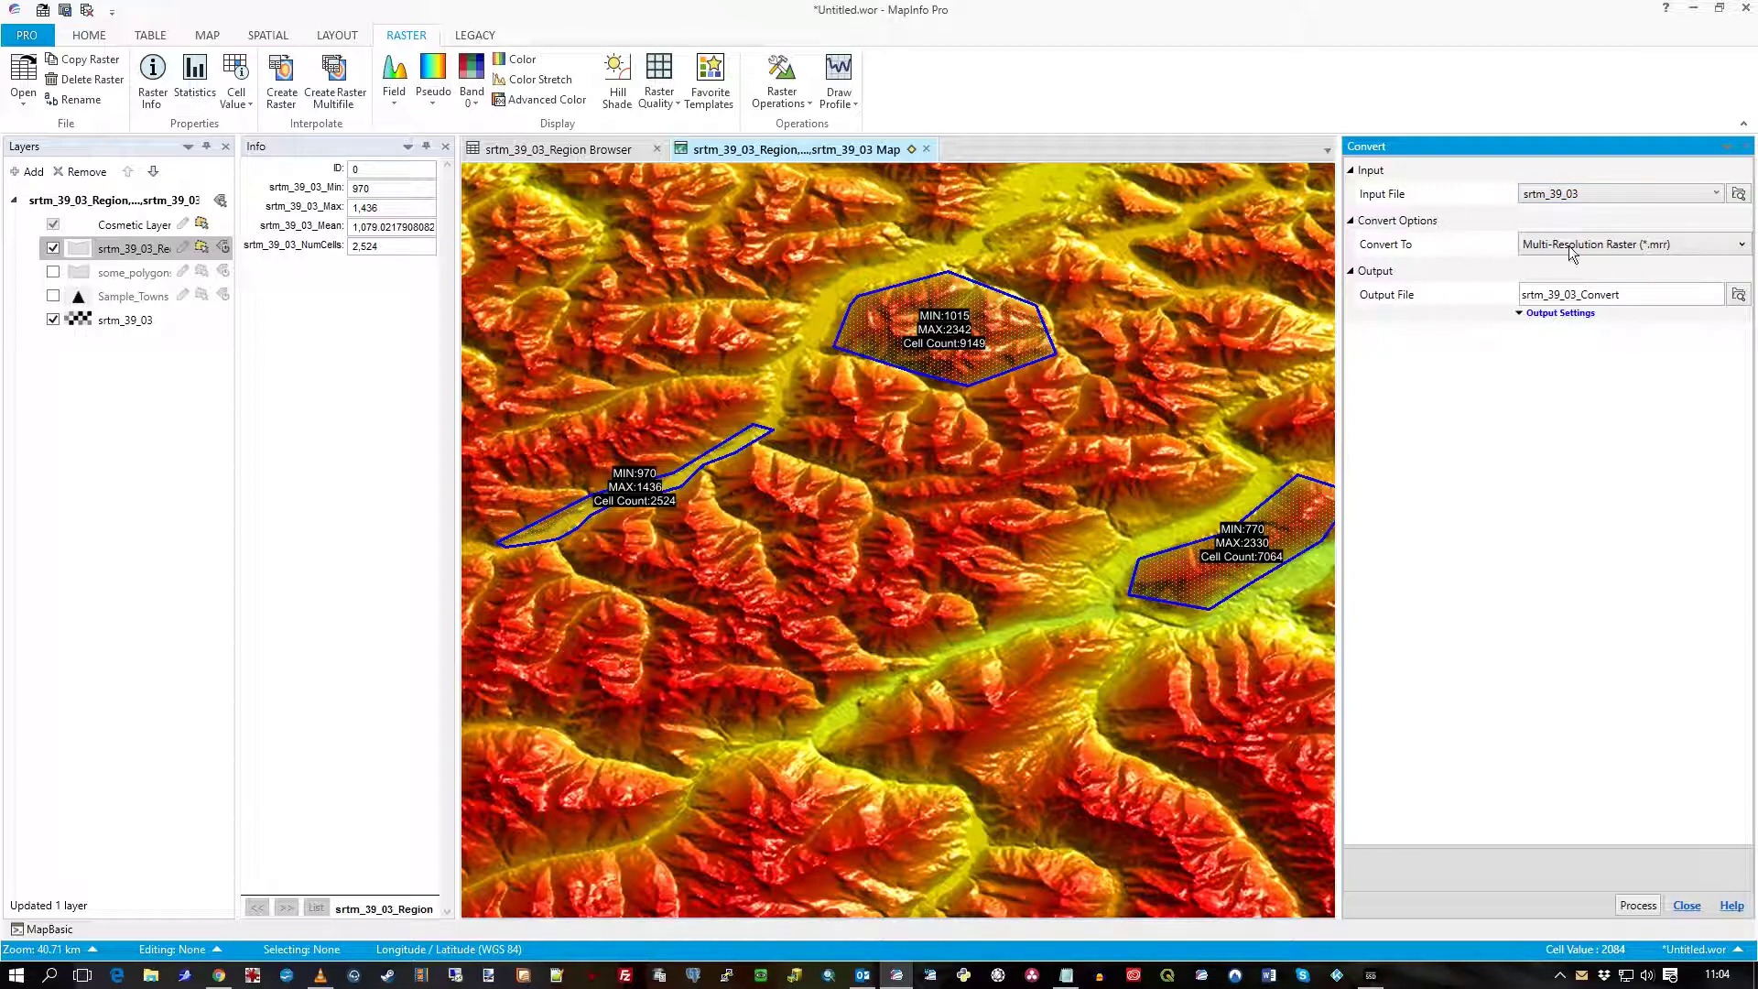
click(1633, 247)
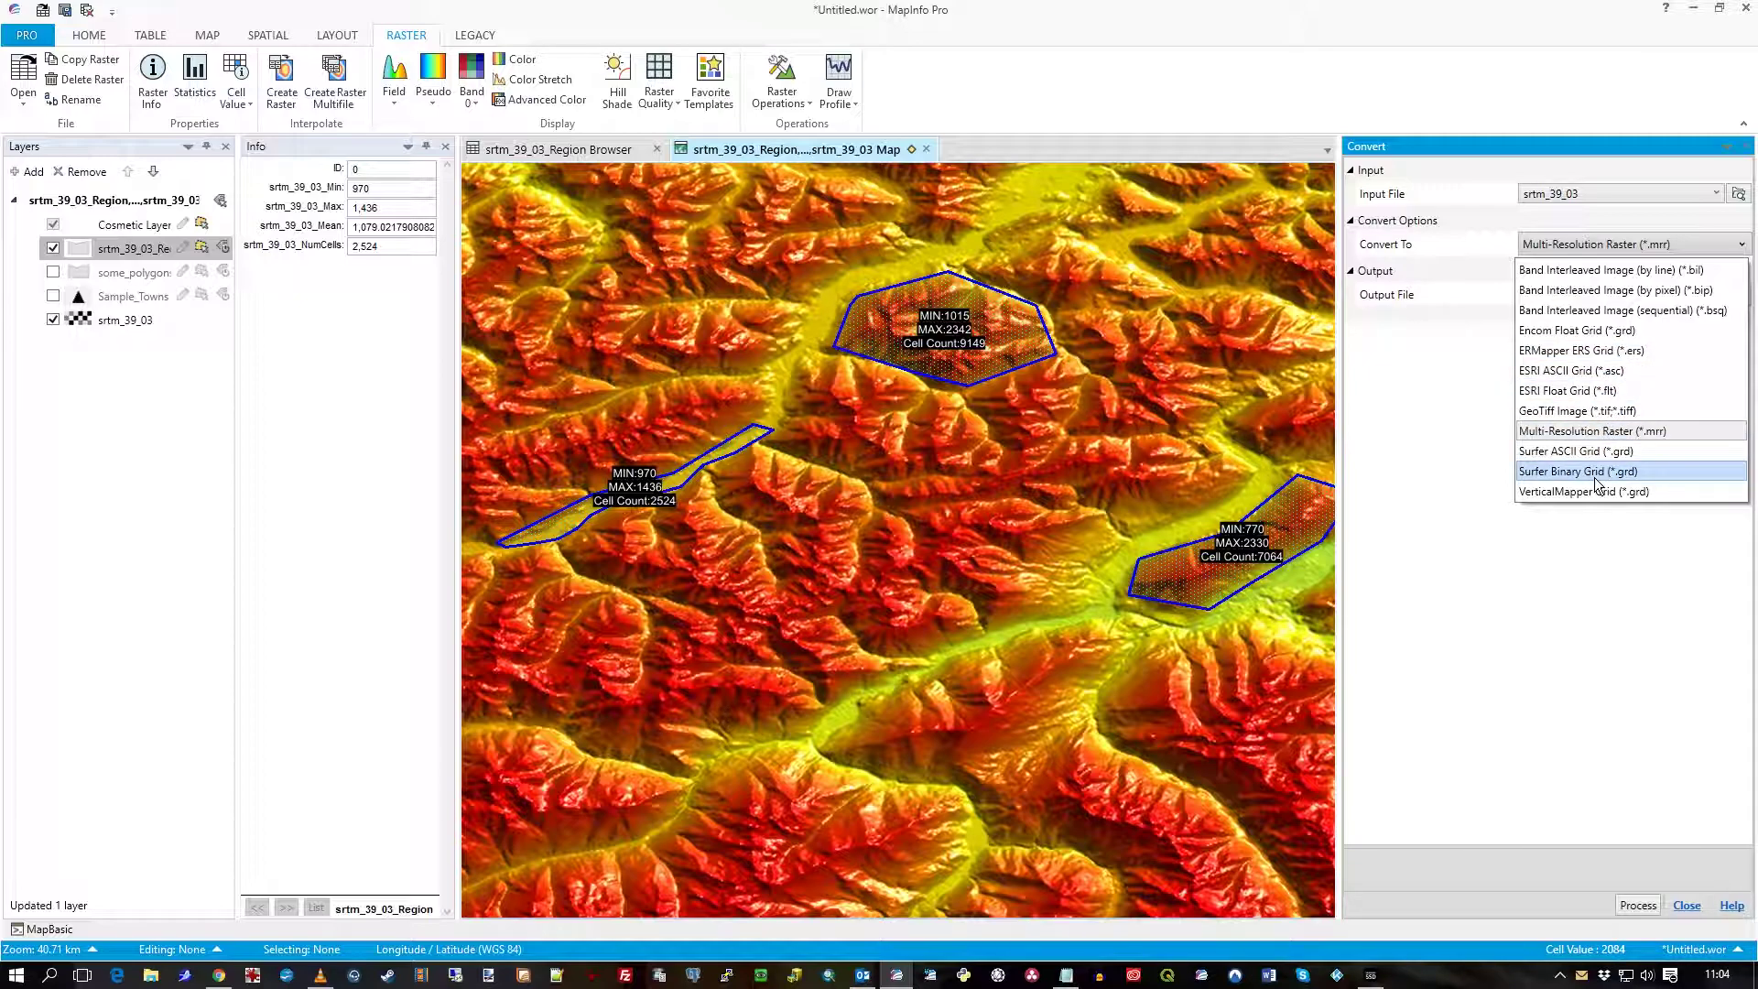
click(1613, 411)
Set the output compression settings to Advanced, keeping the LZW method.
click(1581, 316)
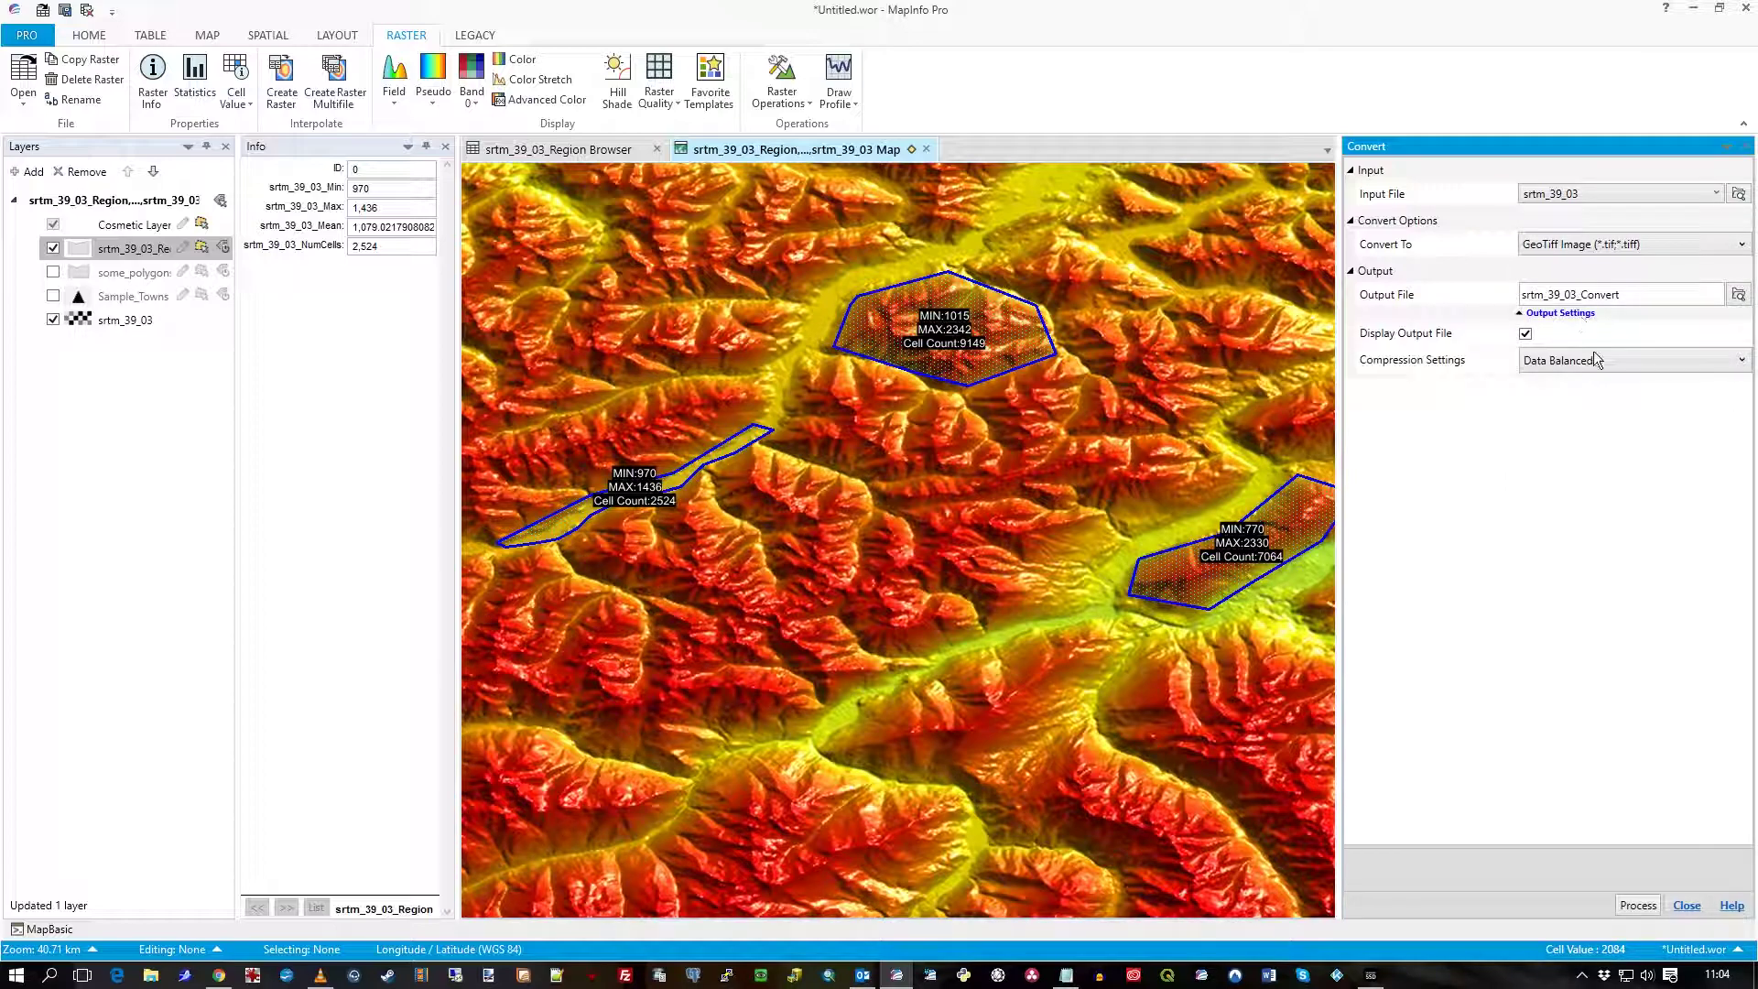
click(1596, 360)
click(1589, 447)
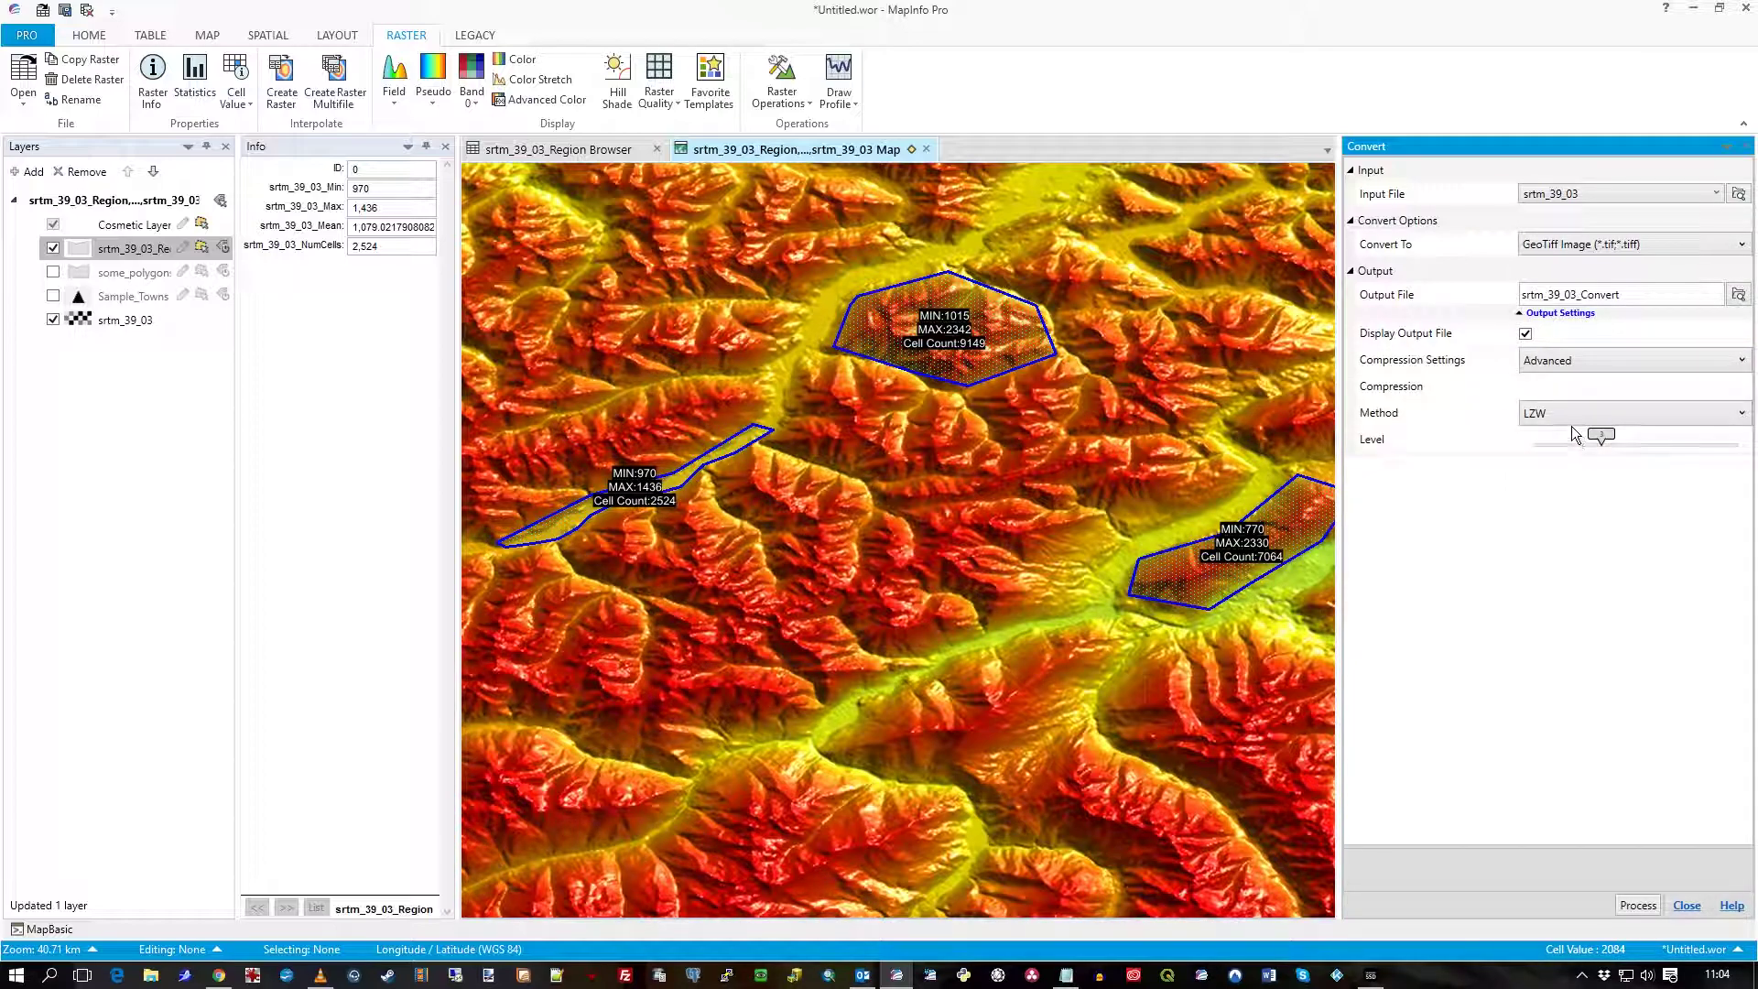
click(1561, 412)
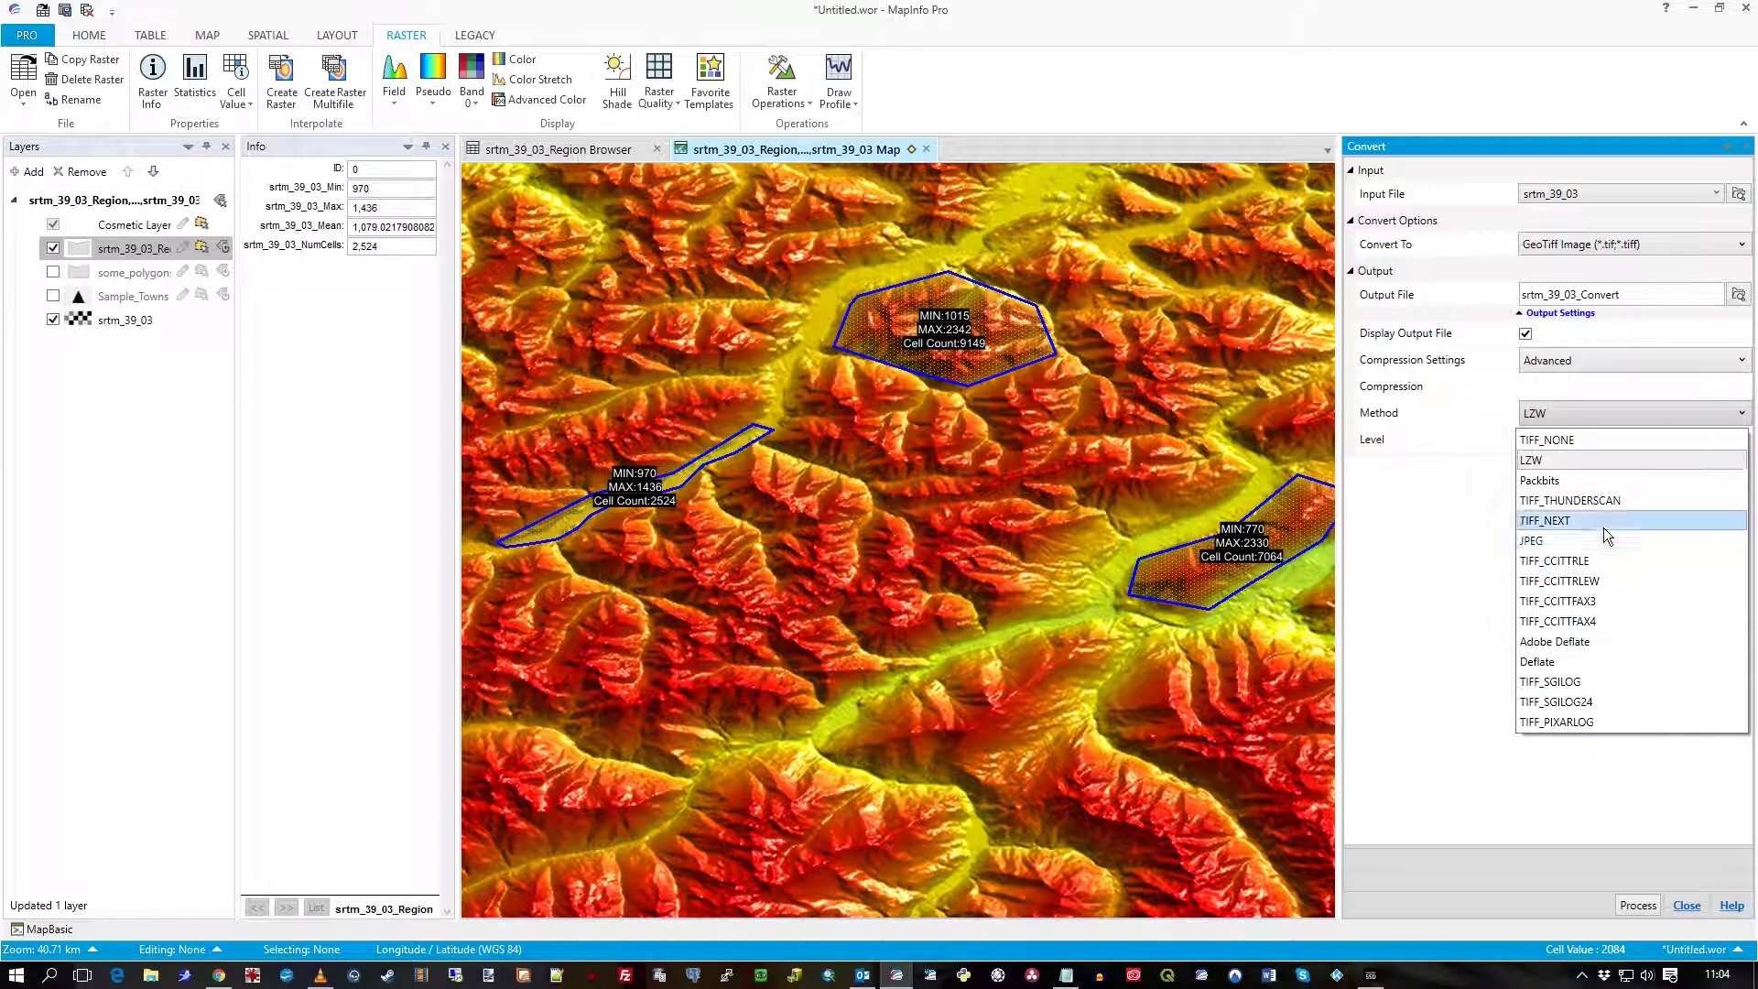
click(1443, 520)
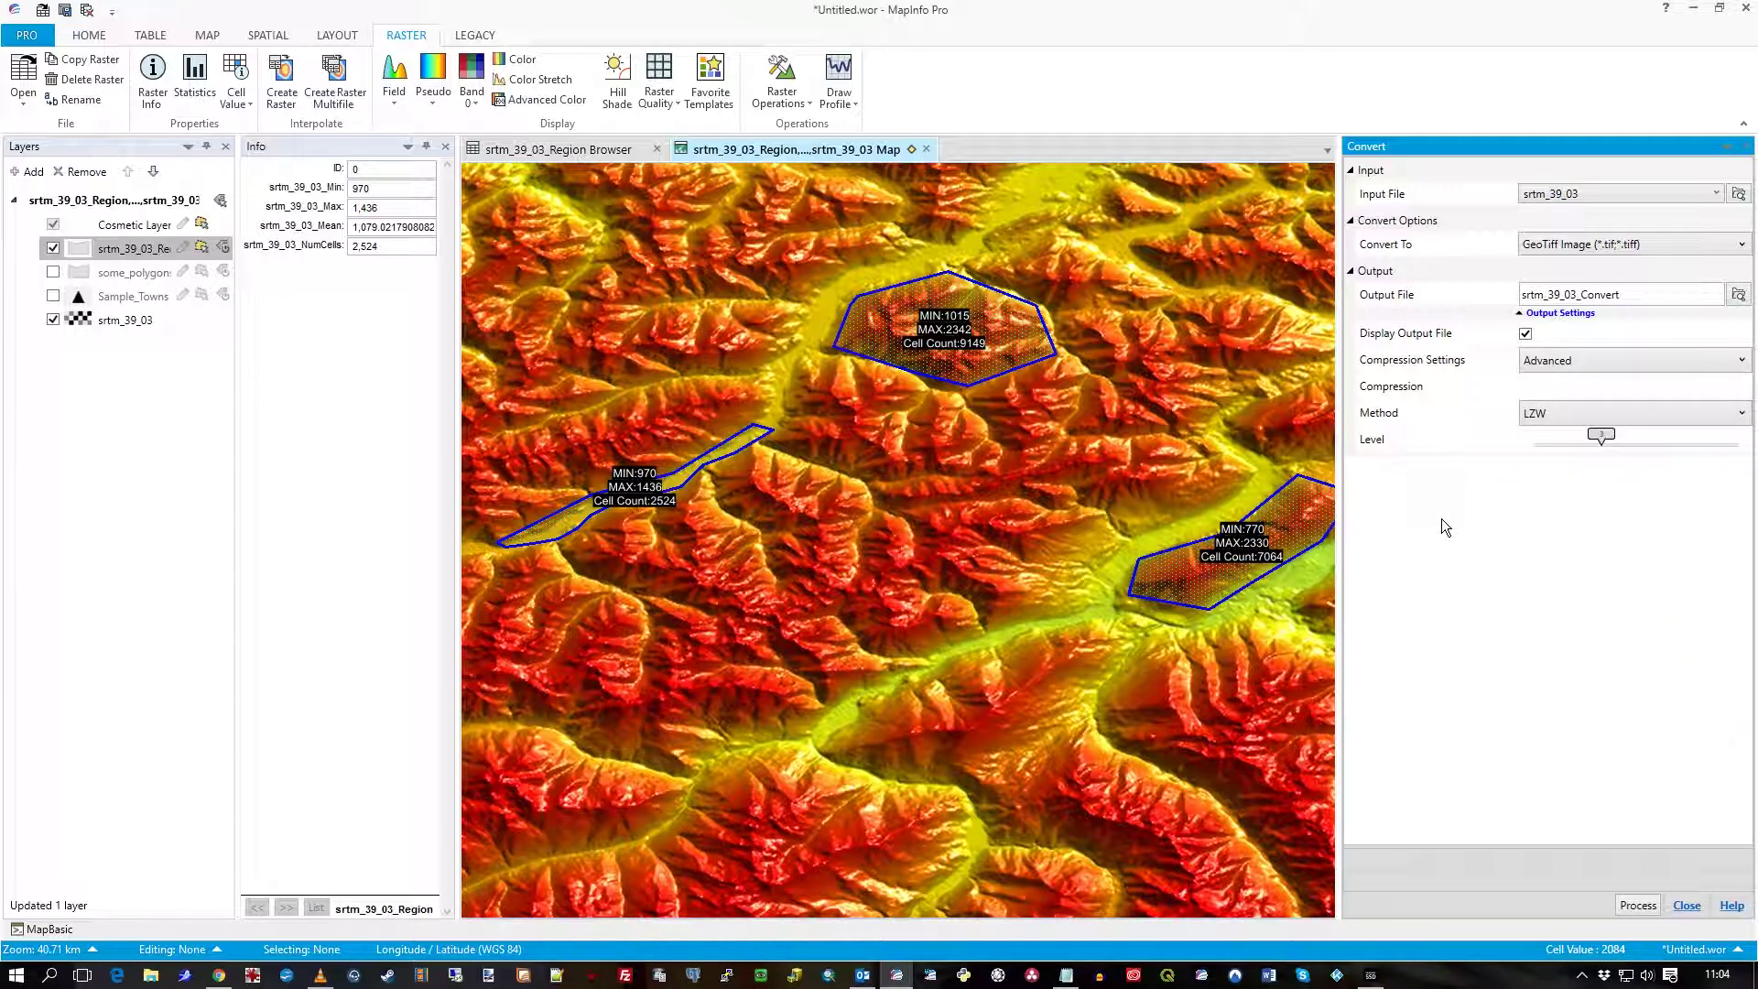